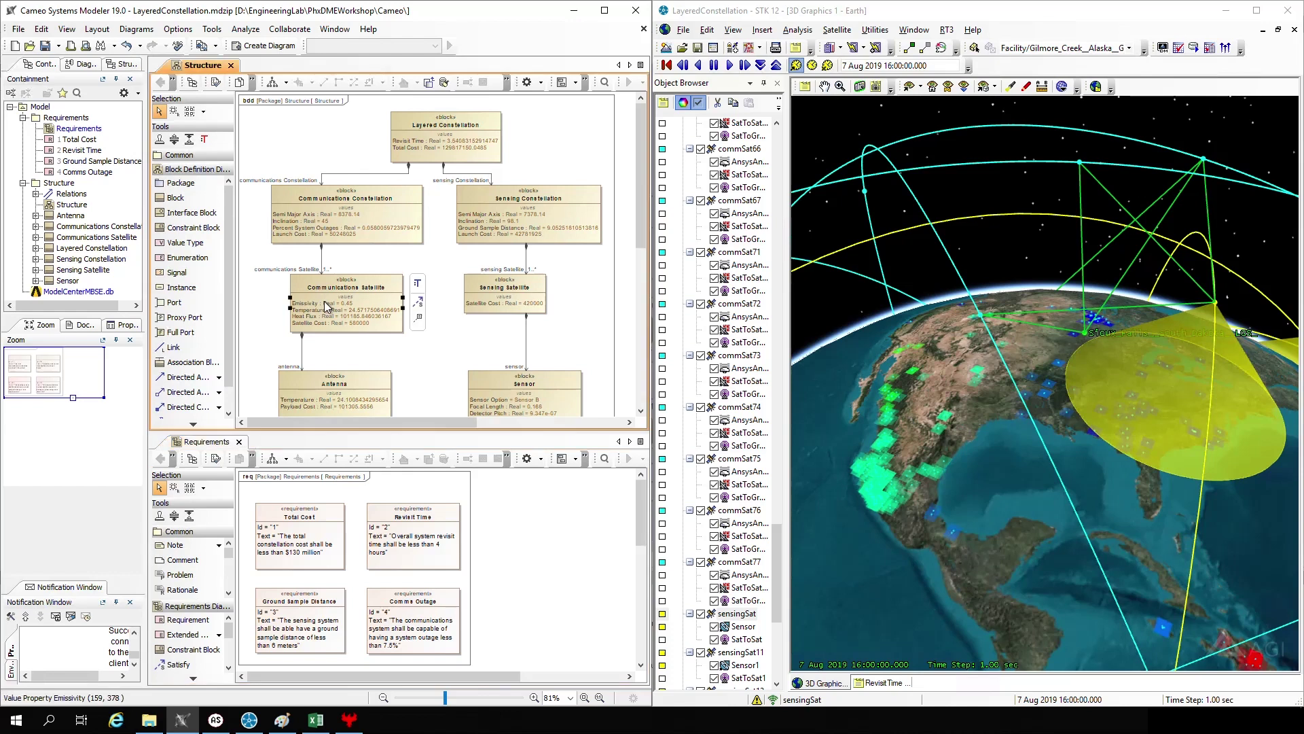
Select the Sensing Satellite block, then start the STK constellation animation playing
{"action": "left_click", "coordinate": [496, 304]}
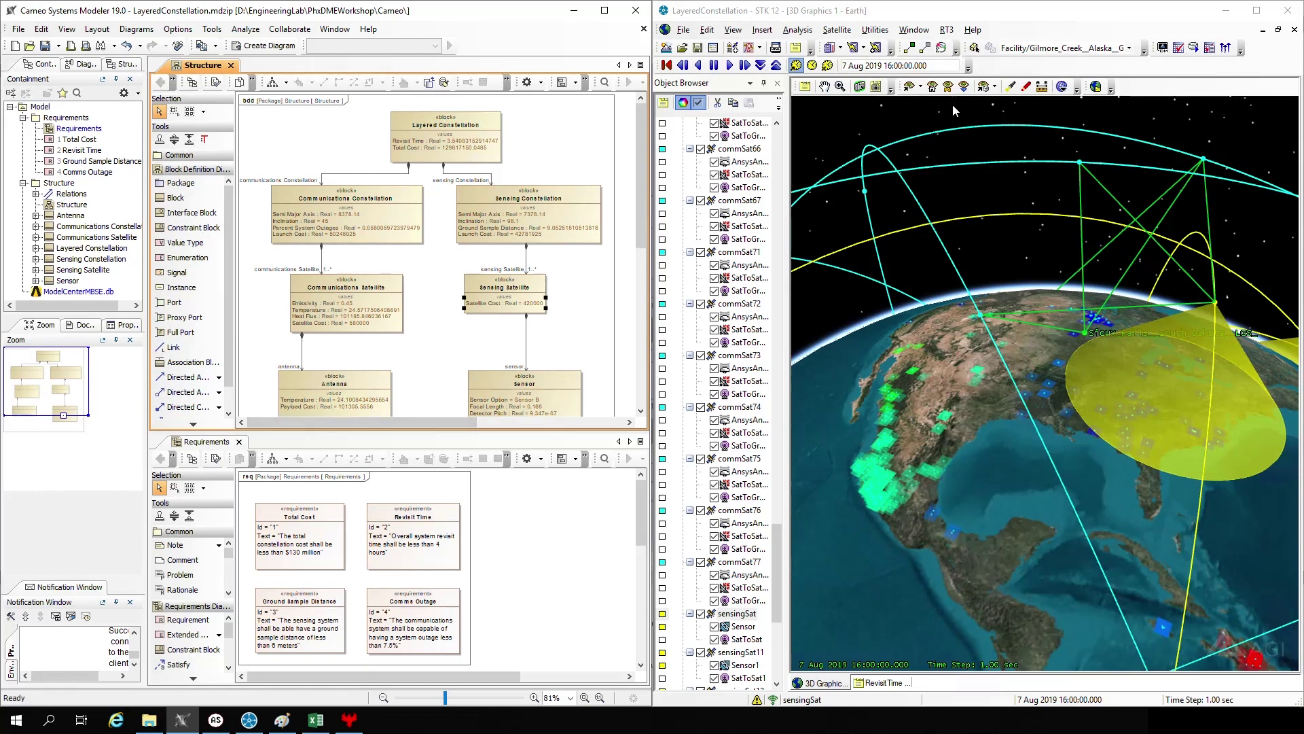
{"action": "left_click", "coordinate": [730, 65]}
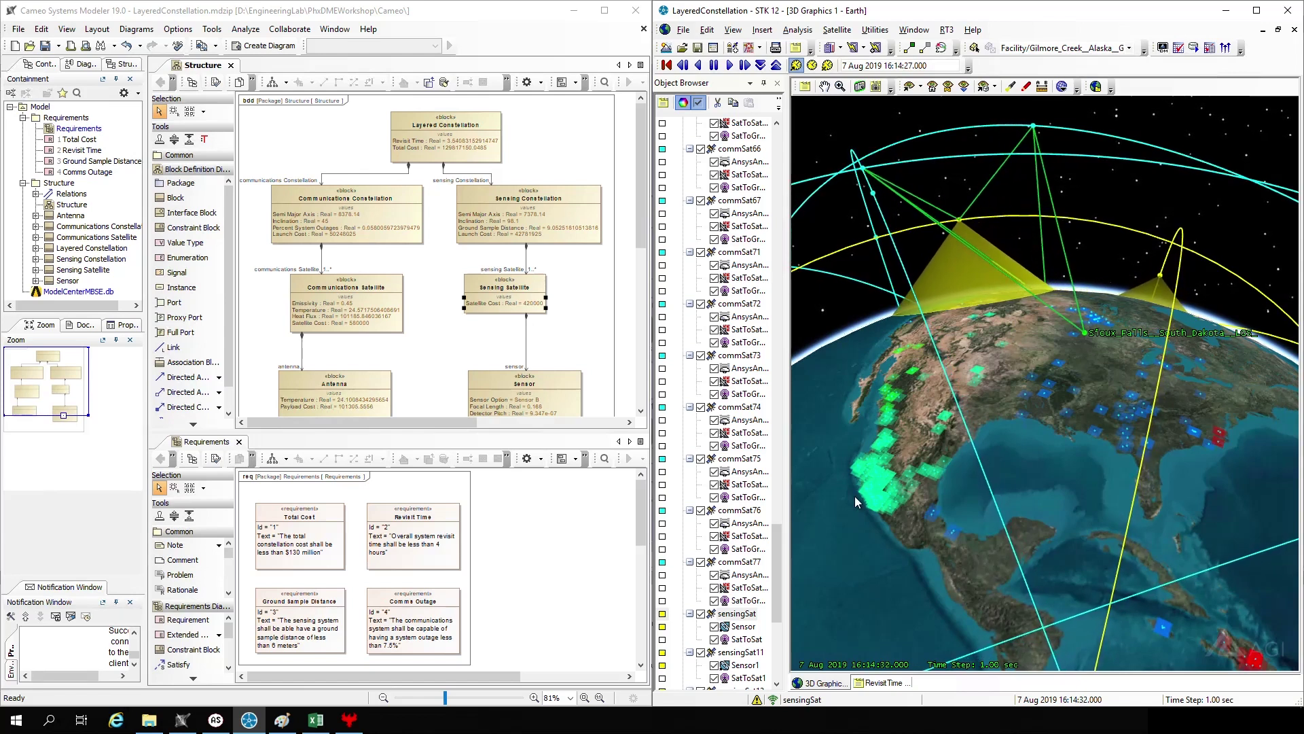
Pause the STK constellation animation and switch to the ModelCenter Wildfire.pxcz workflow
{"action": "left_click", "coordinate": [412, 535]}
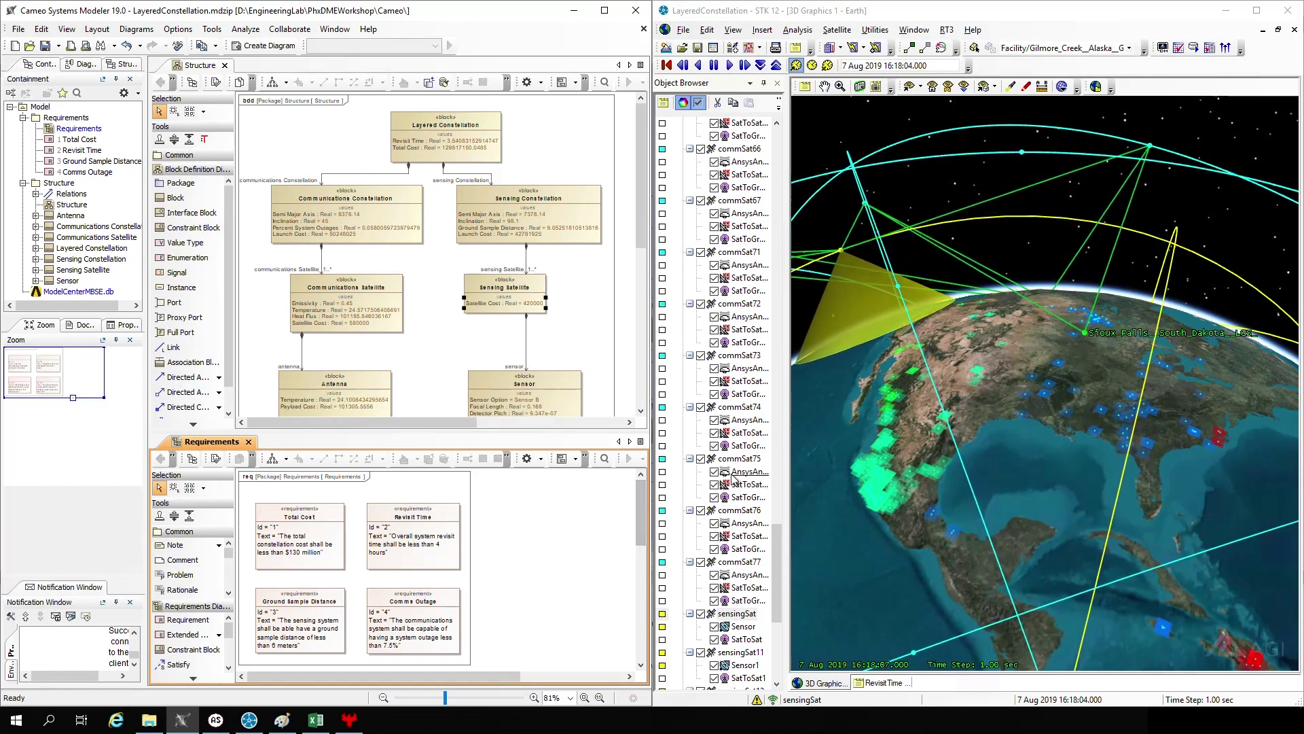
{"action": "left_click", "coordinate": [713, 65]}
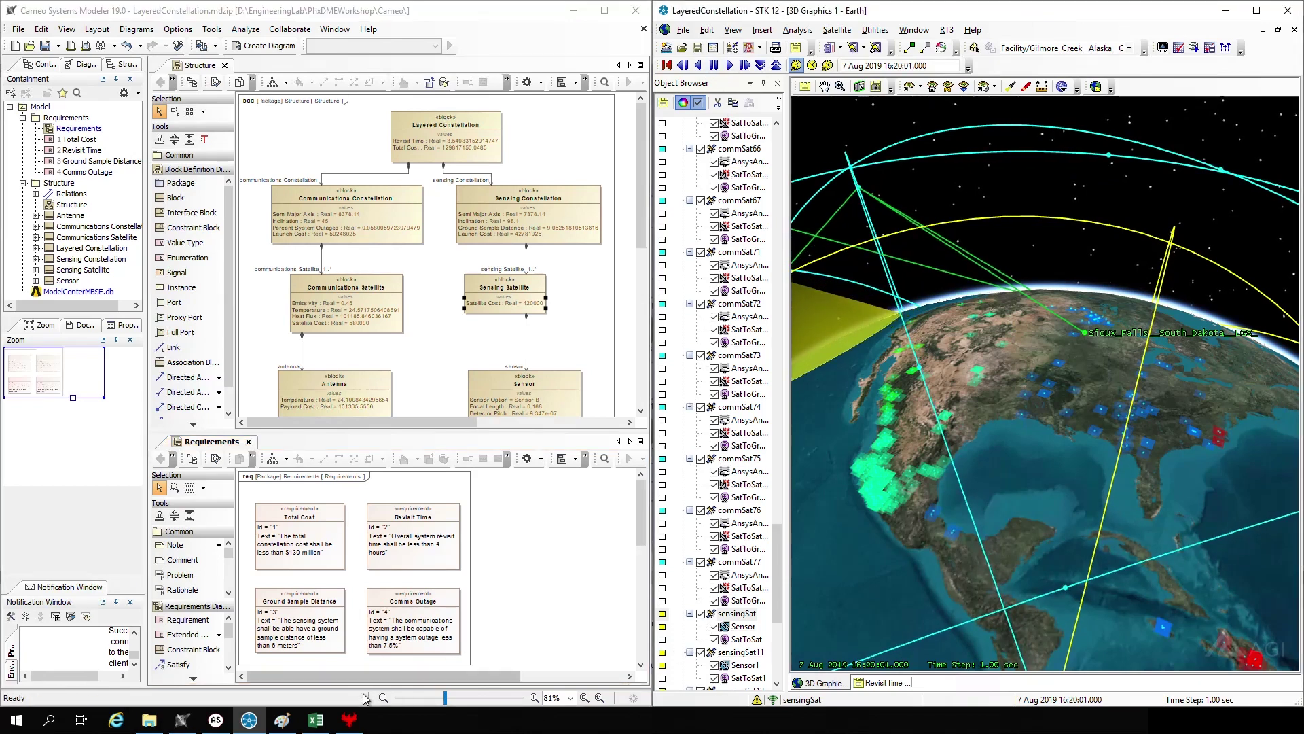
{"action": "left_click", "coordinate": [349, 719]}
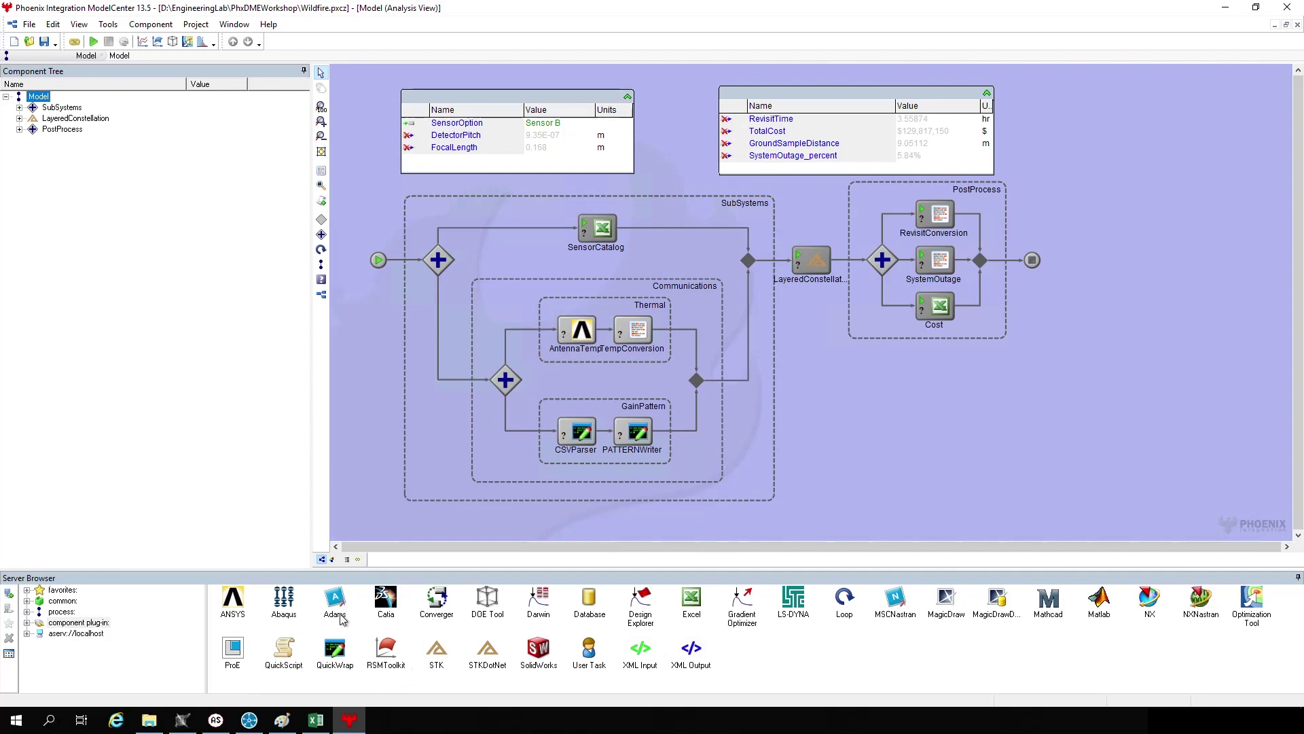
View AnsysThermal.png in Paint, hide it, then bring up SensorCatalog.xlsx in Excel
{"action": "left_click", "coordinate": [286, 729]}
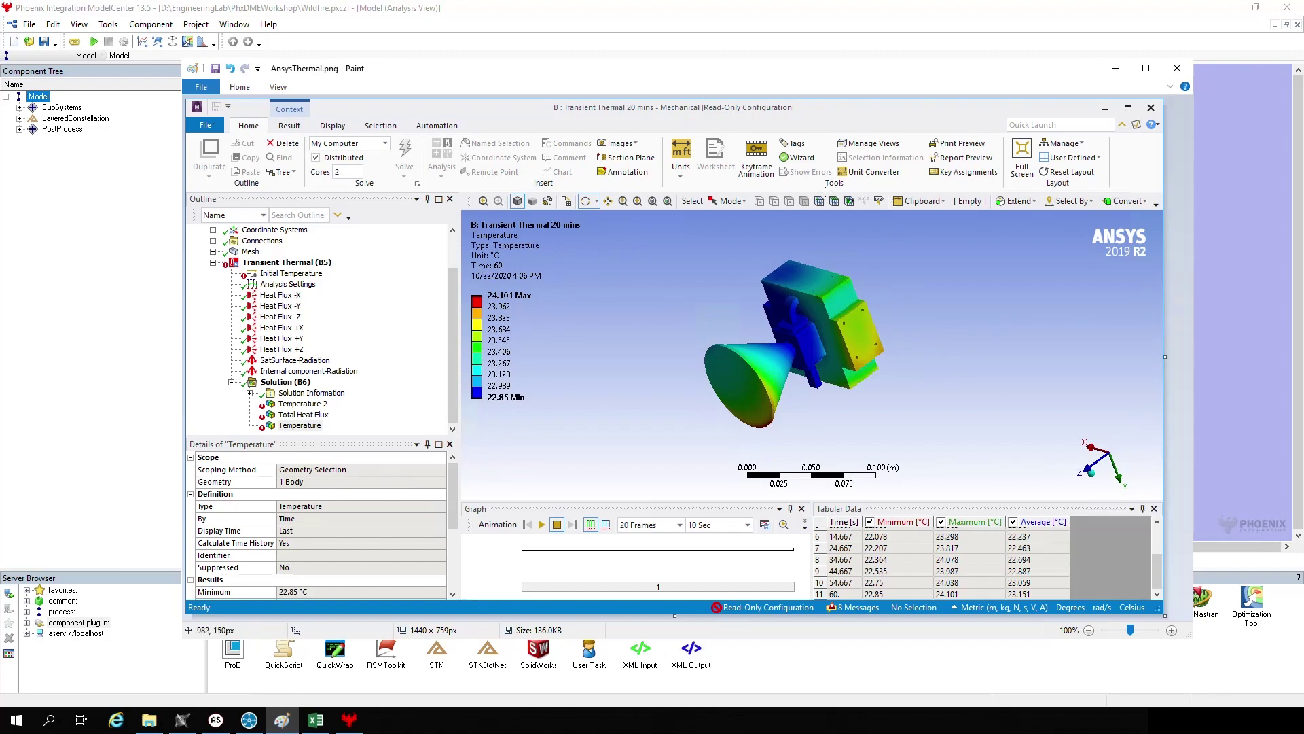
{"action": "left_click", "coordinate": [1114, 68]}
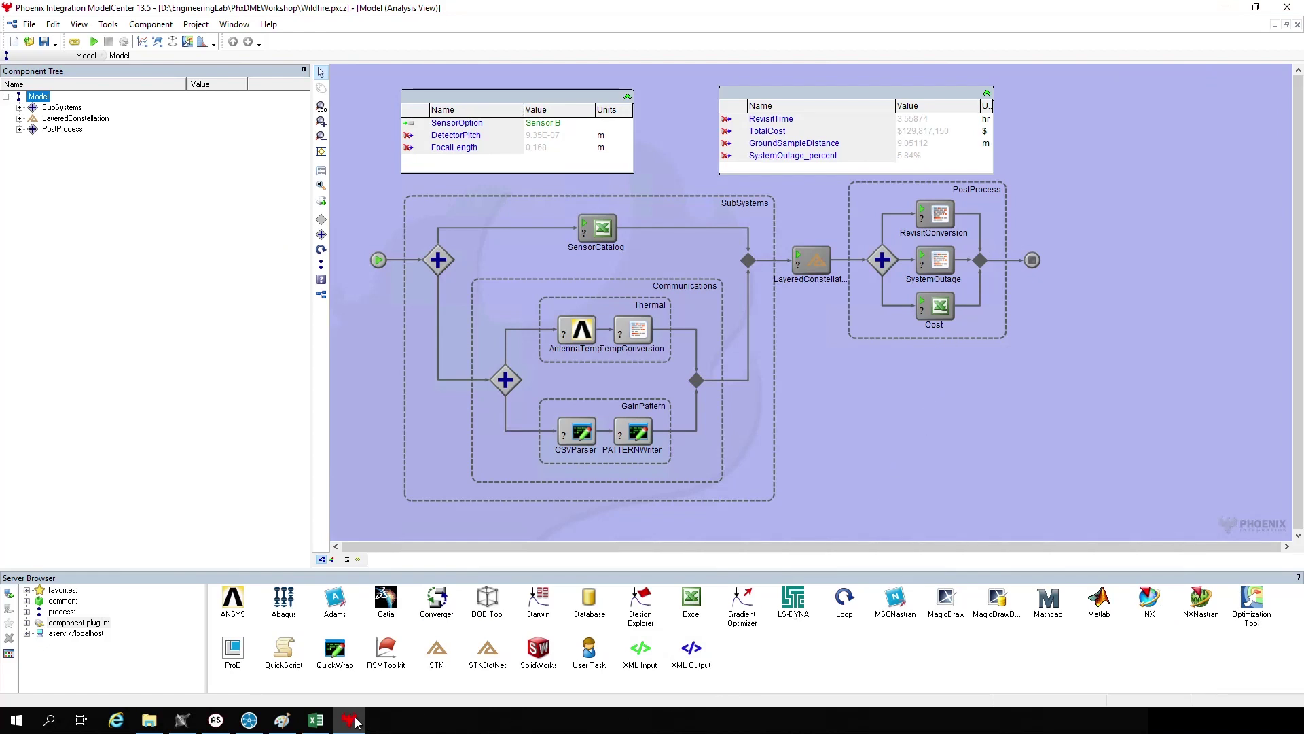
{"action": "left_click", "coordinate": [316, 720]}
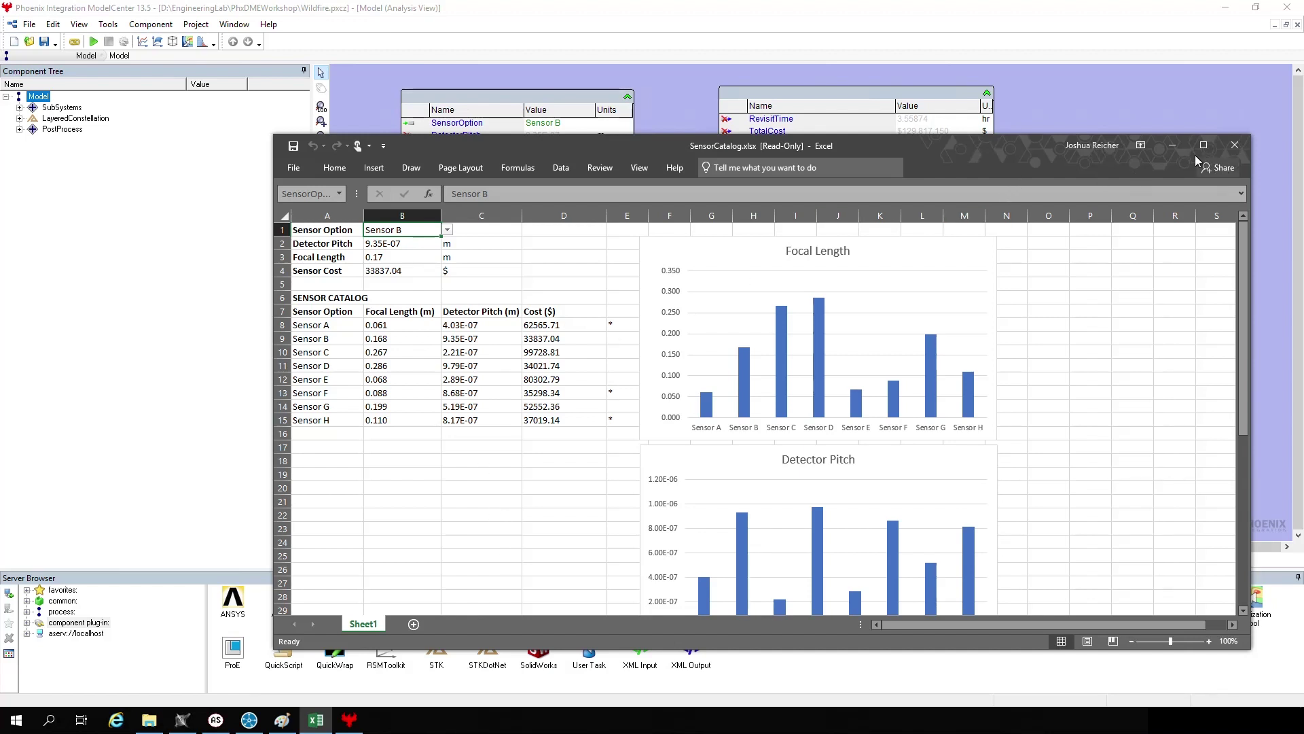
Minimize the SensorCatalog Excel workbook to reveal the Wildfire workflow again
{"action": "left_click", "coordinate": [1173, 147]}
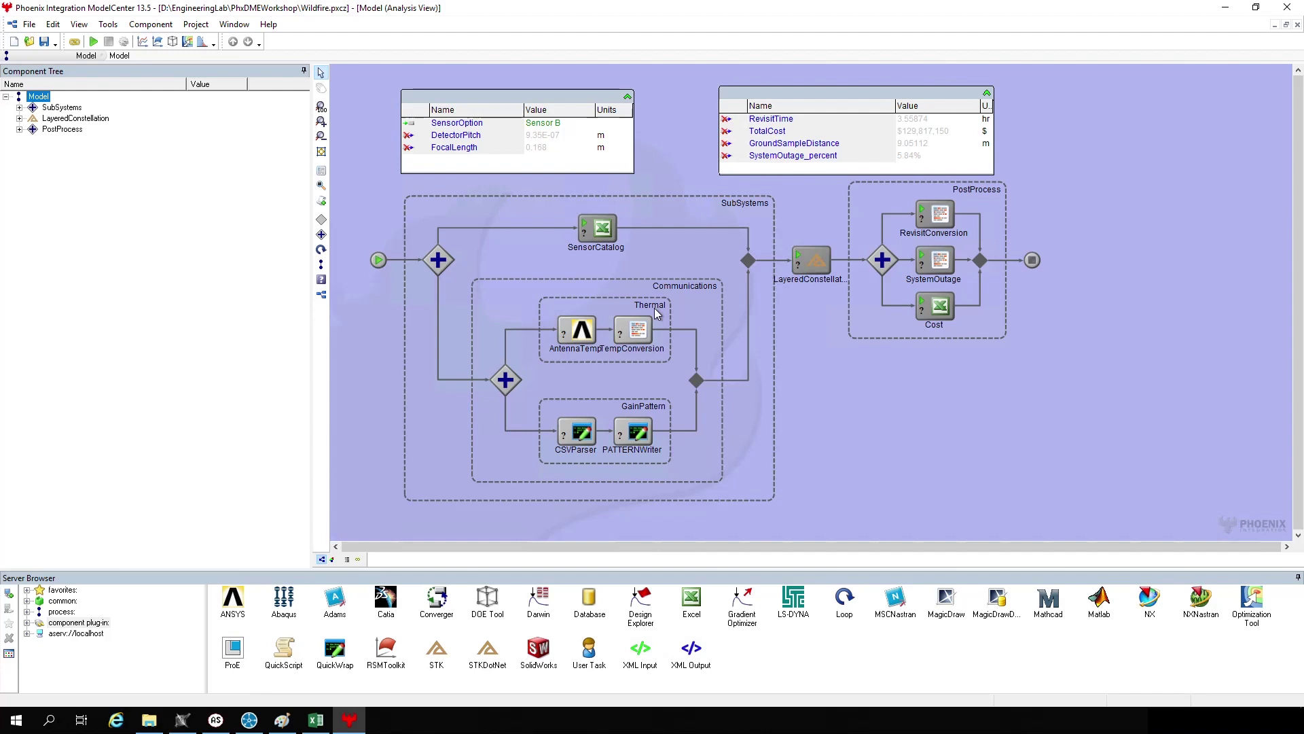
Inspect the commSat variables in LayeredConstellation's STK plug-in, then open the Link Editor
{"action": "left_click", "coordinate": [802, 256]}
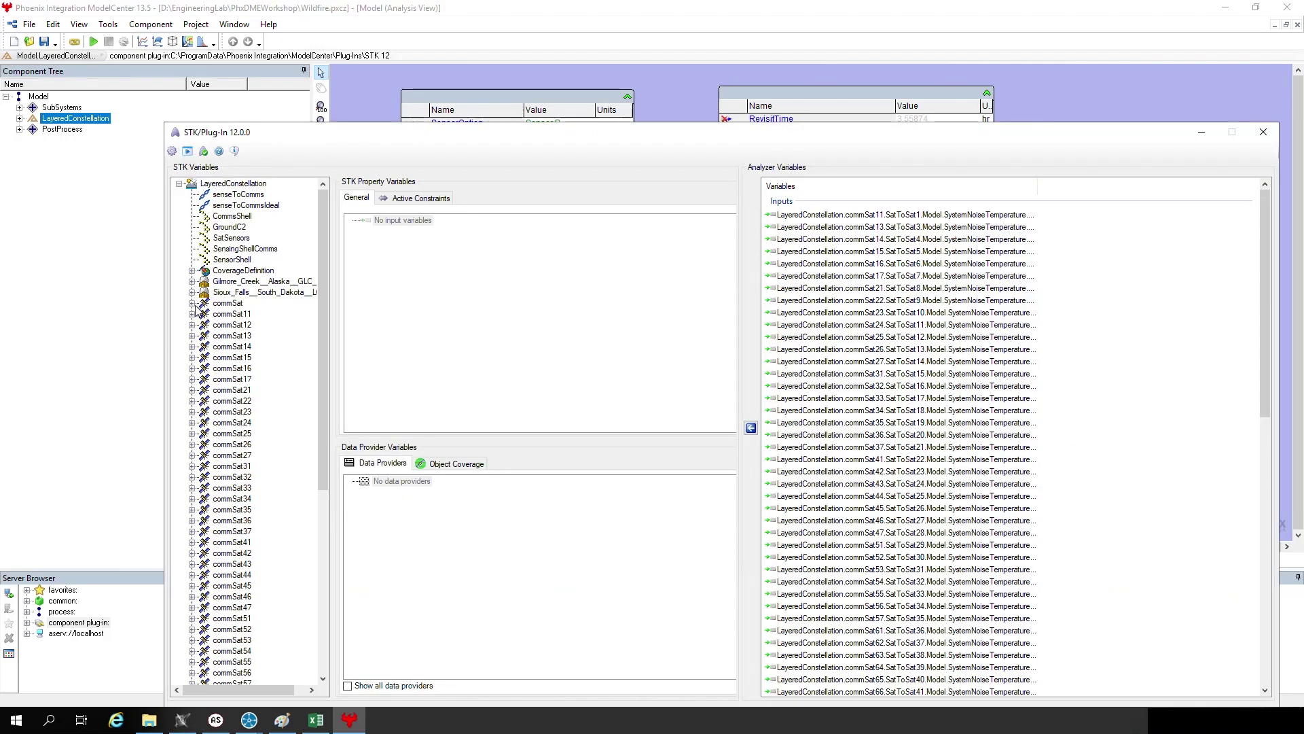
{"action": "double_click", "coordinate": [228, 305]}
{"action": "left_click", "coordinate": [228, 305]}
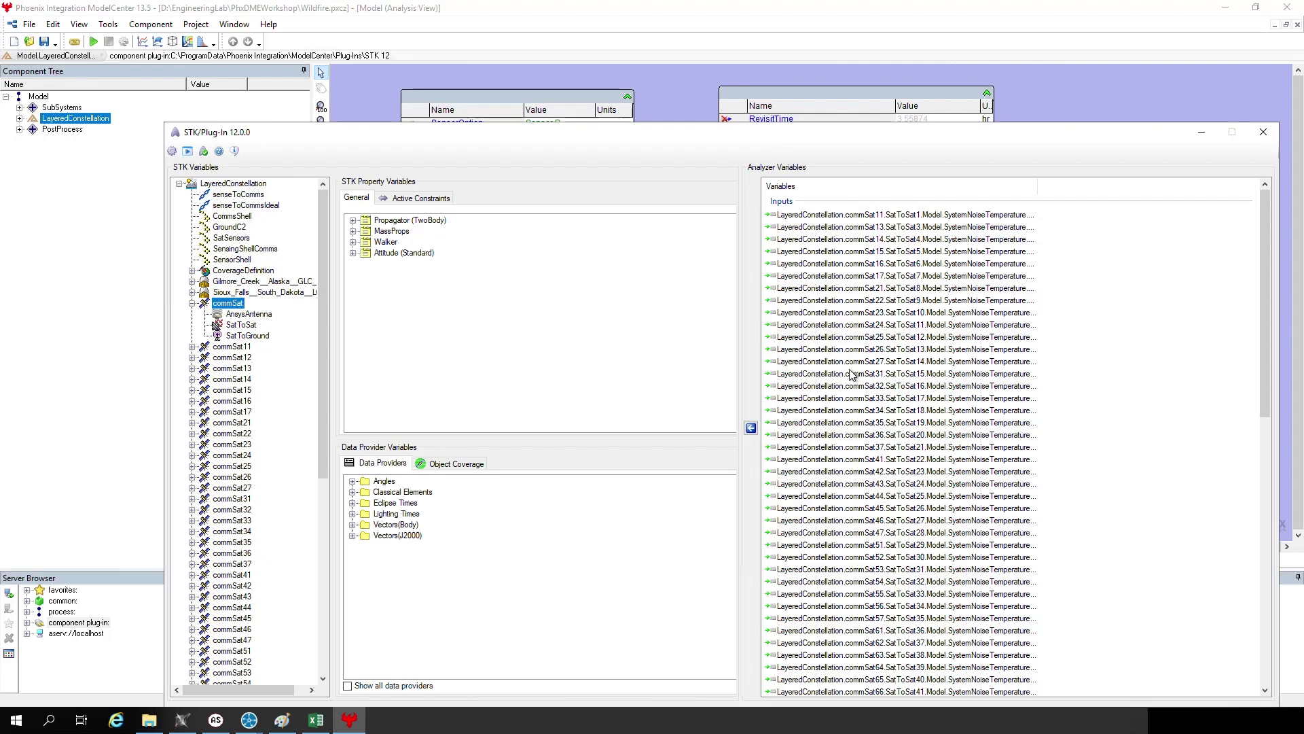
{"action": "left_click", "coordinate": [1263, 133]}
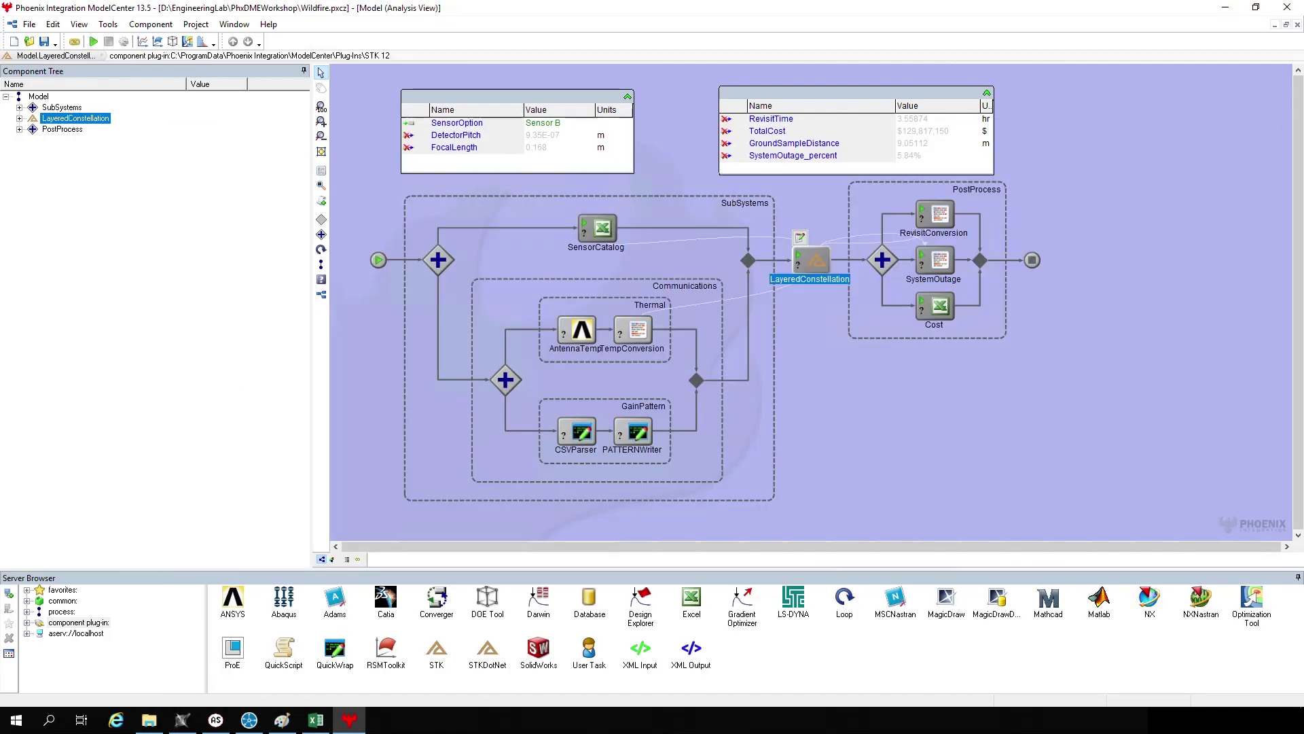
{"action": "left_click", "coordinate": [75, 43]}
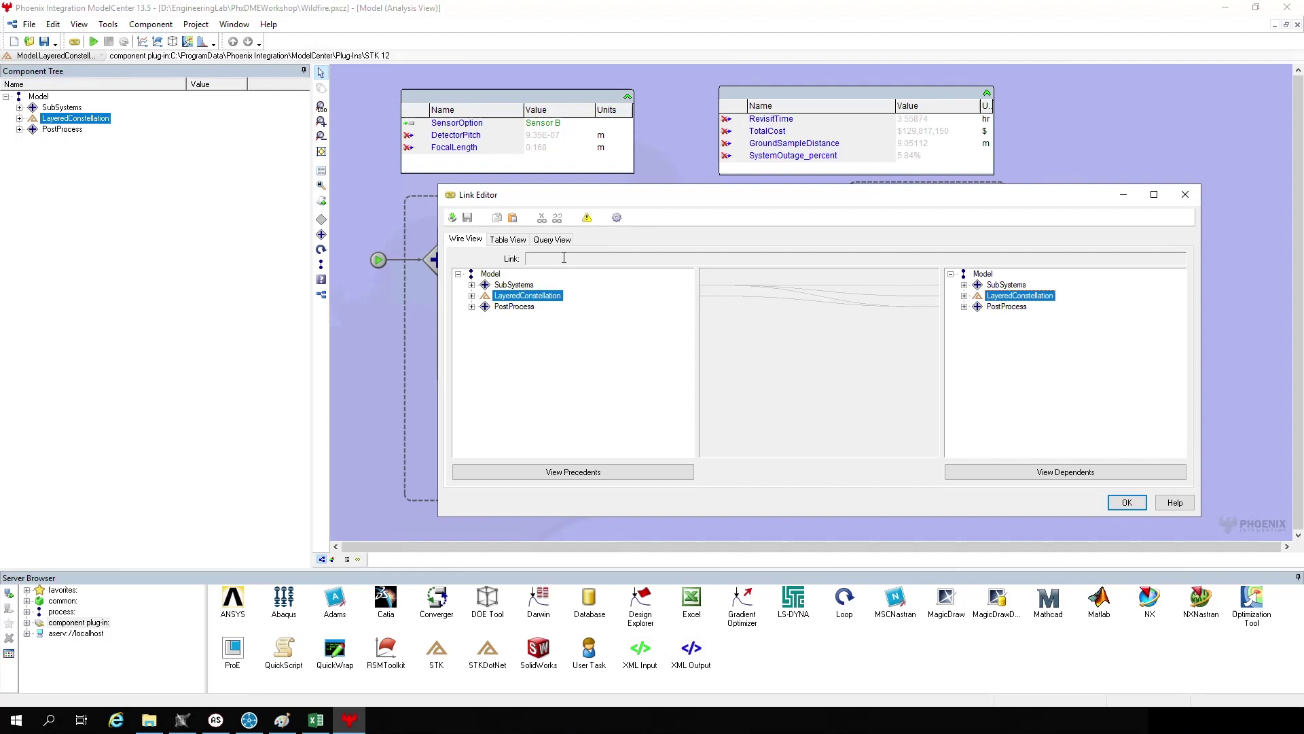
Trace SensorCatalog FocalLength's links into LayeredConstellation's satellite inputs, then close the Link Editor
{"action": "left_click", "coordinate": [472, 285]}
{"action": "left_click", "coordinate": [485, 307]}
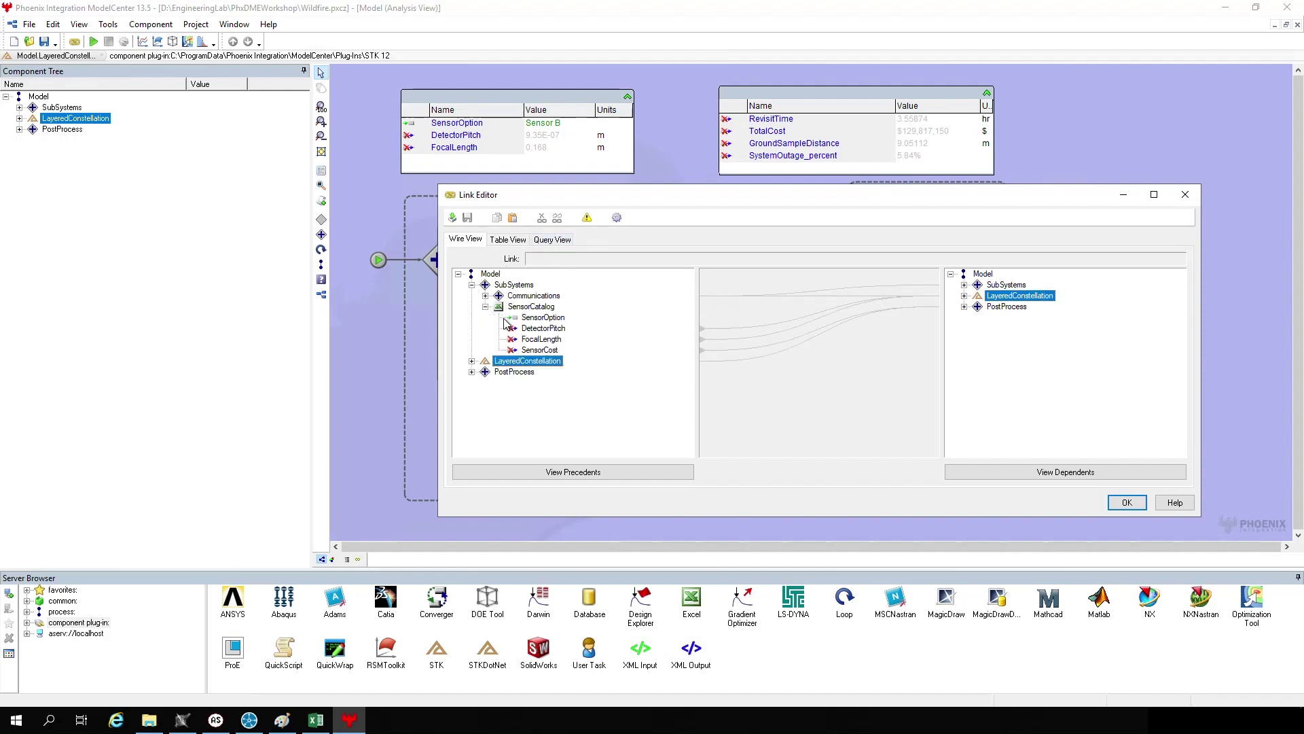
{"action": "left_click", "coordinate": [544, 339]}
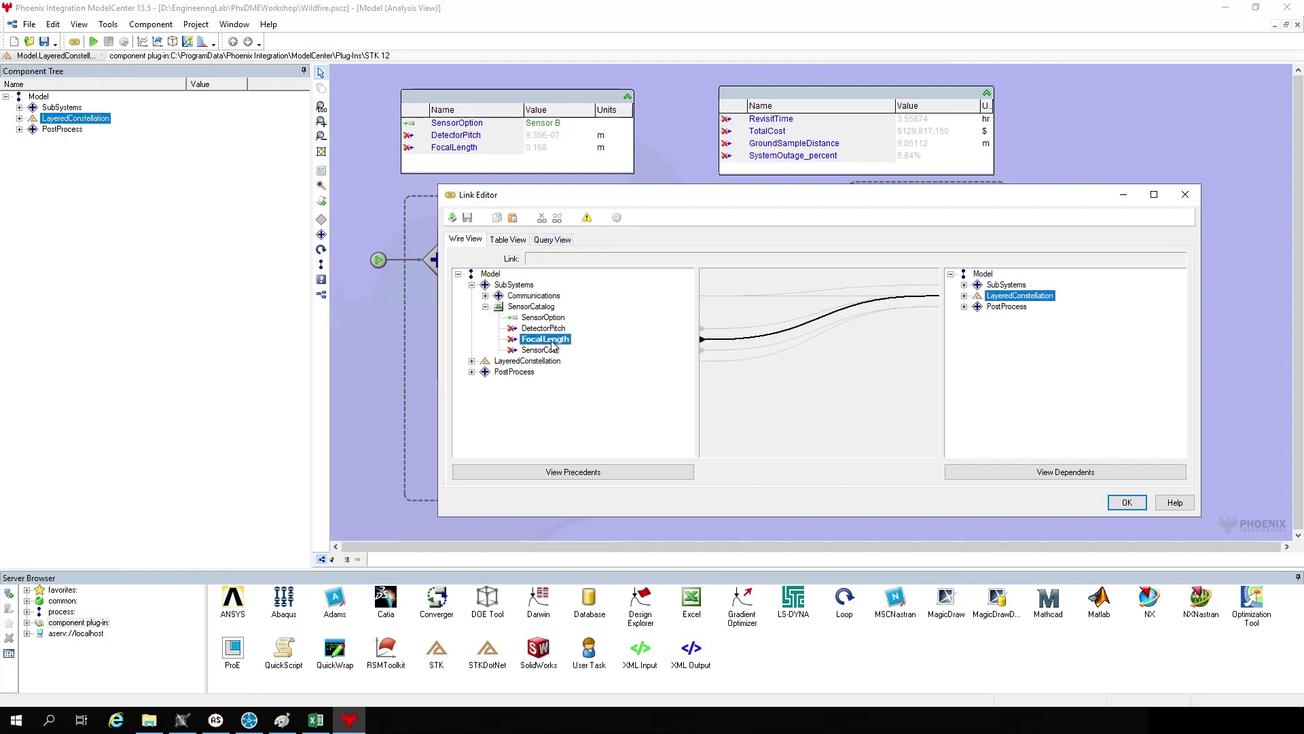
{"action": "left_click", "coordinate": [964, 296]}
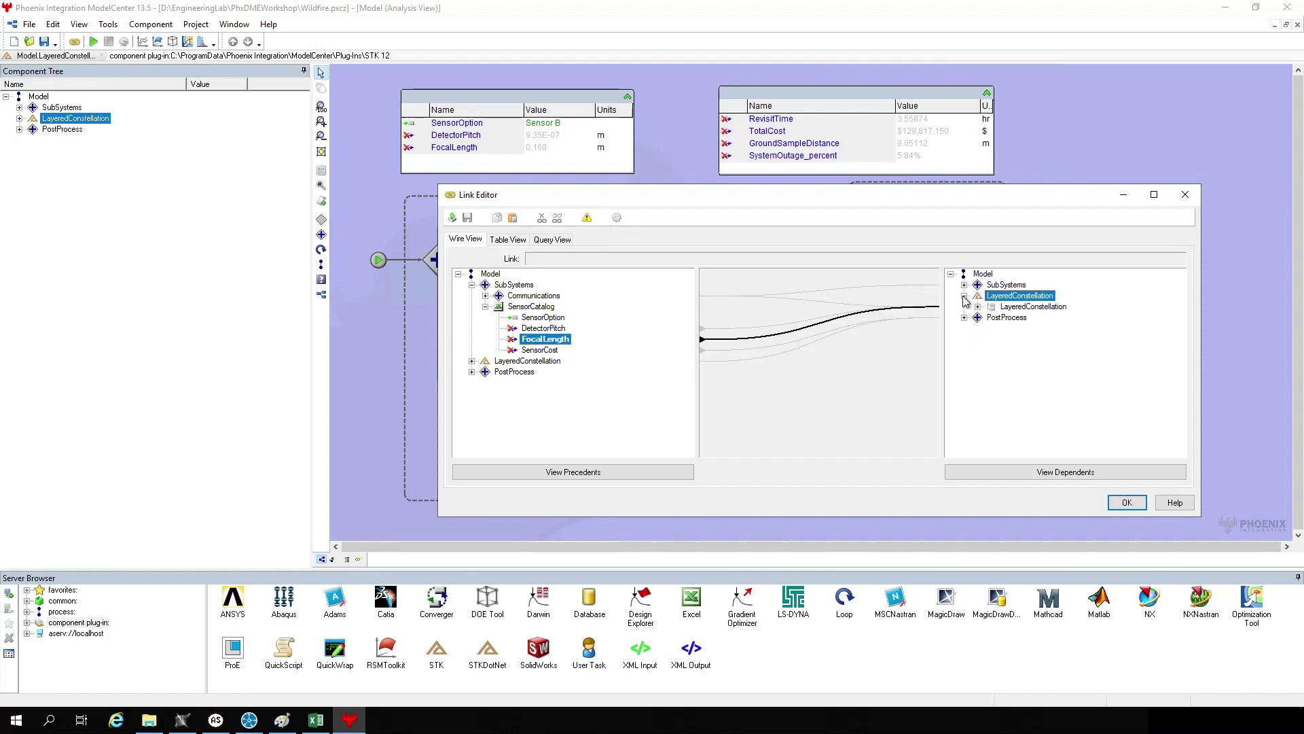
{"action": "left_click", "coordinate": [978, 309]}
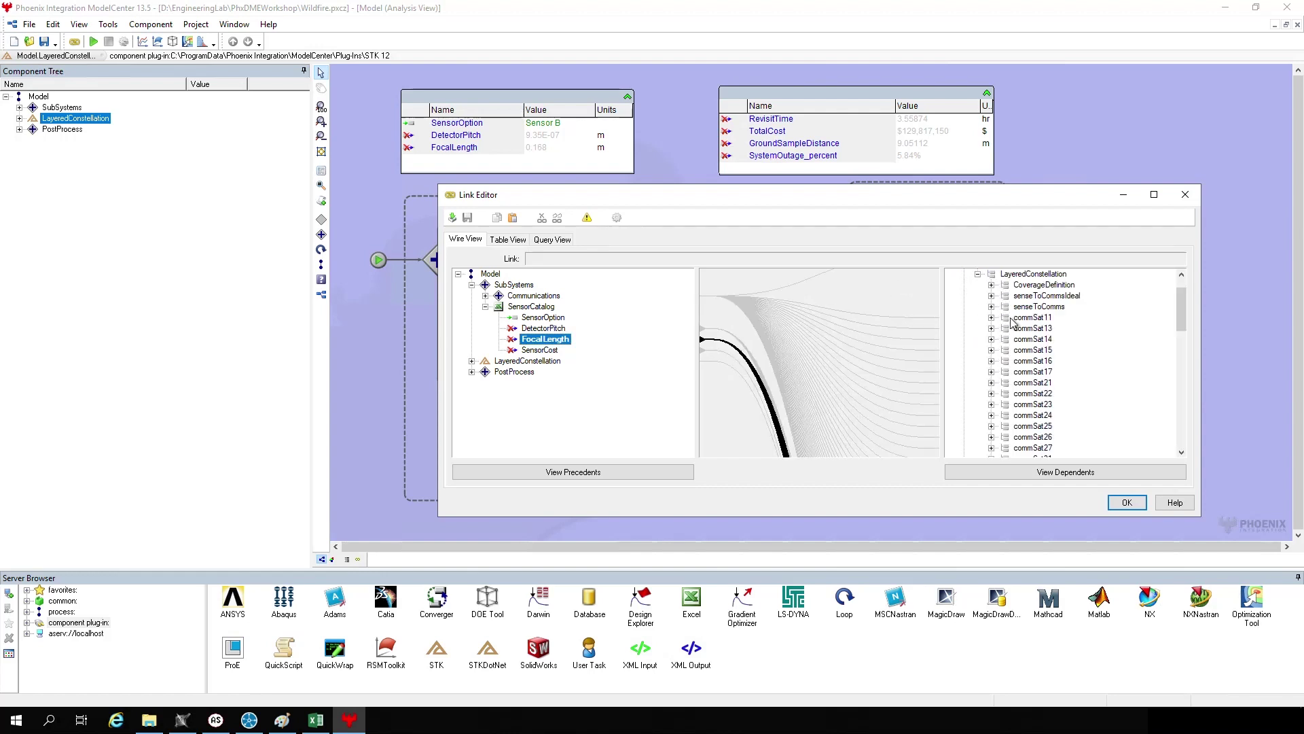
{"action": "left_click_drag", "start_coordinate": [1185, 323], "coordinate": [1182, 449]}
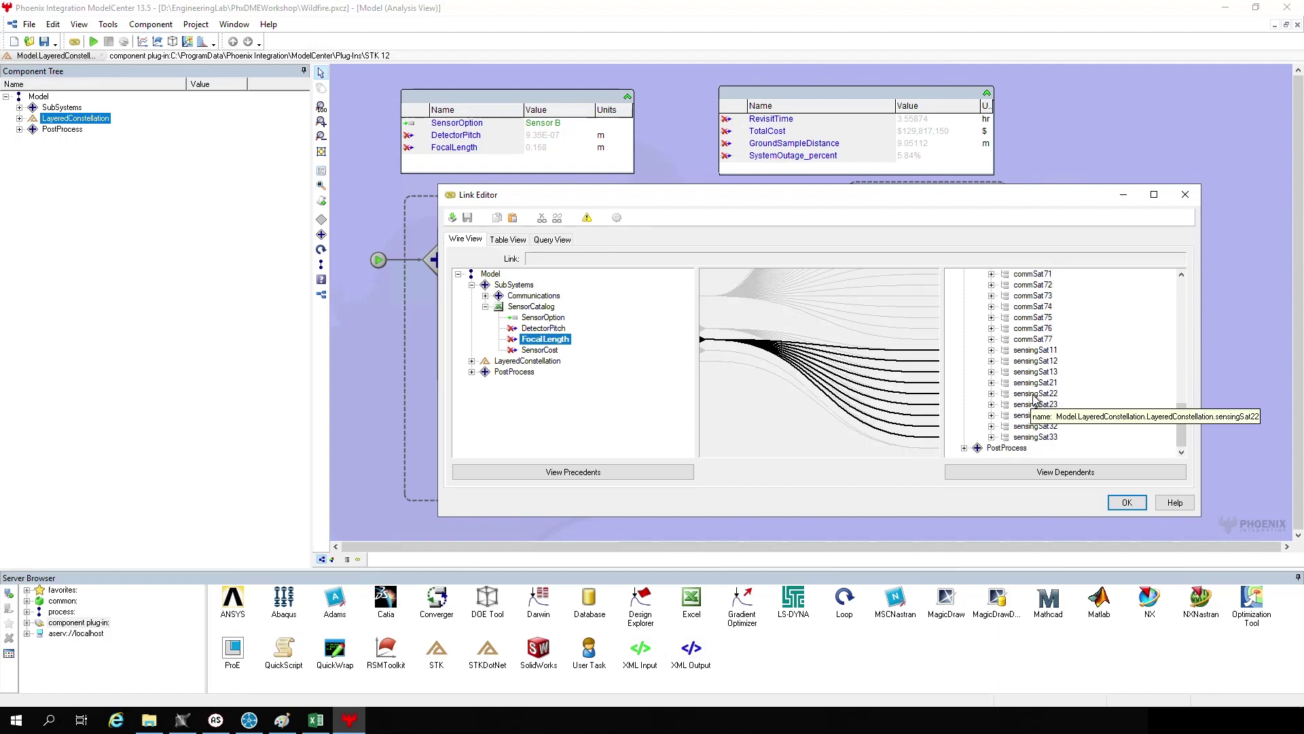
{"action": "left_click", "coordinate": [1127, 503]}
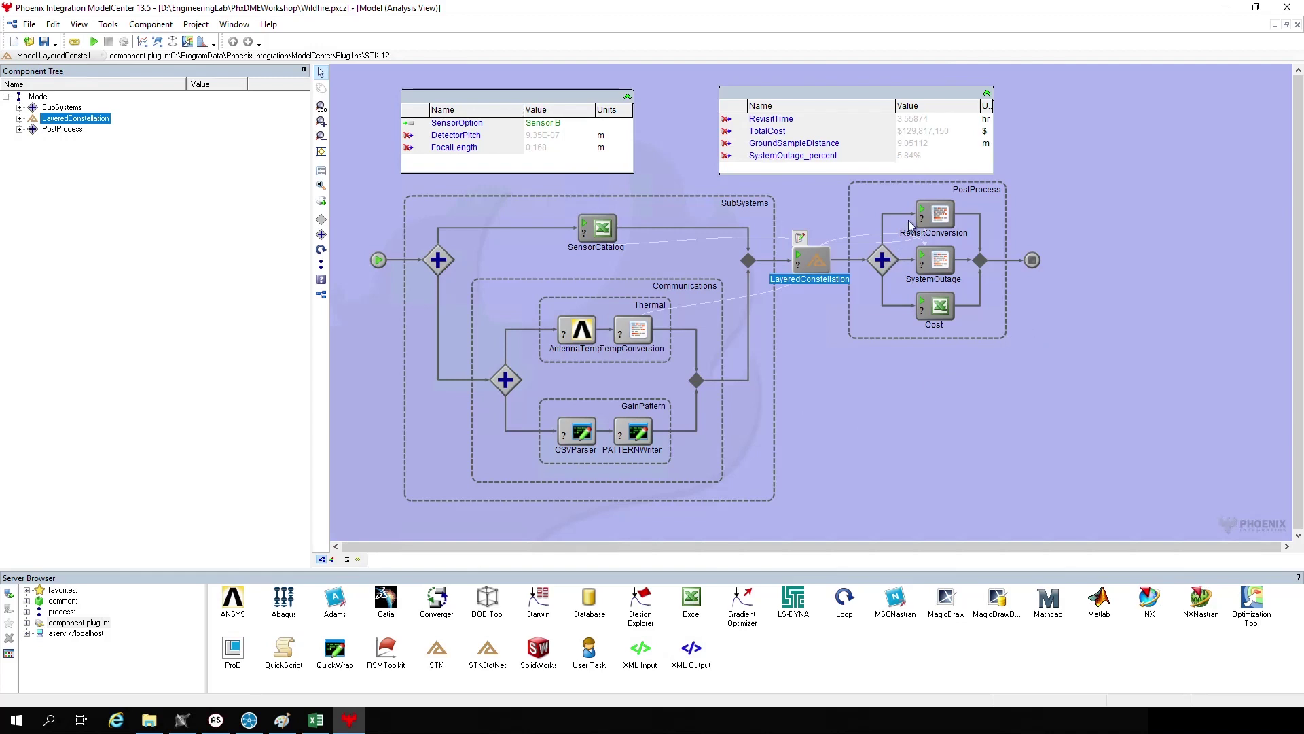
Minimize ModelCenter and launch ModelCenter MBSE from Cameo's Tools menu
{"action": "left_click", "coordinate": [1226, 9]}
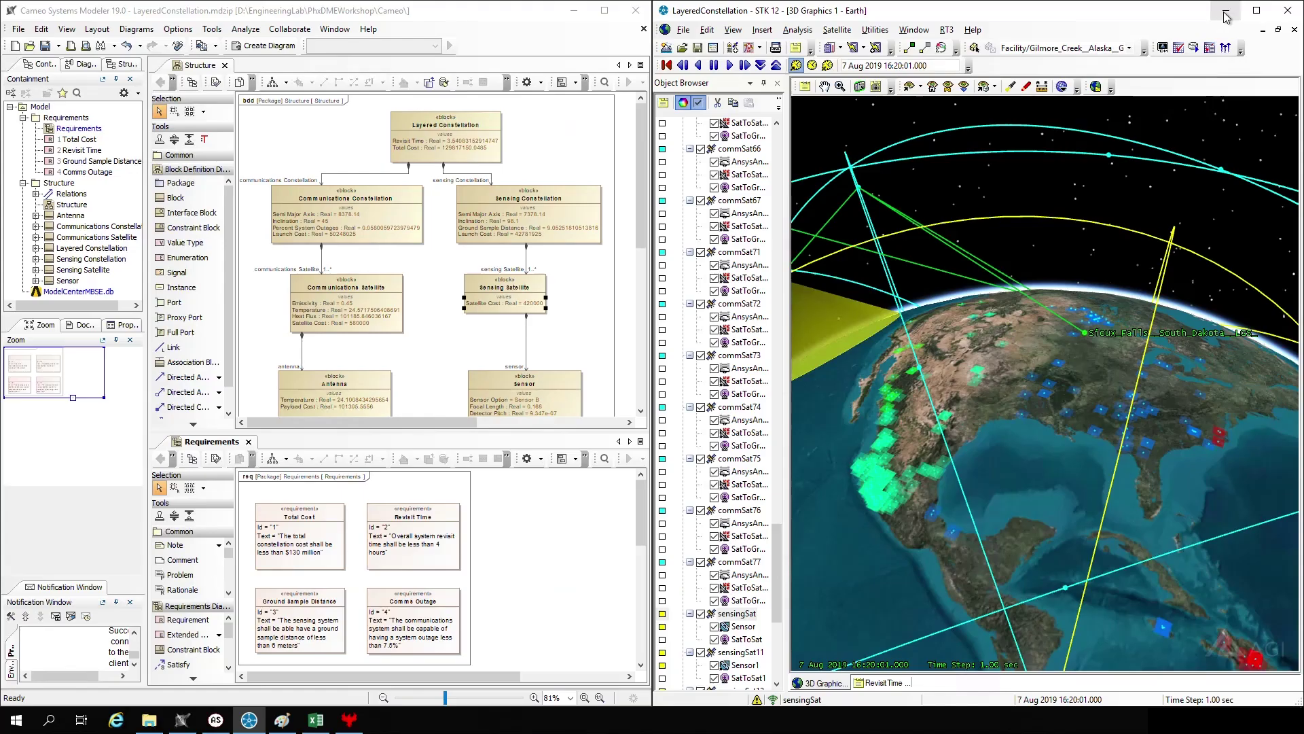
{"action": "left_click", "coordinate": [266, 14]}
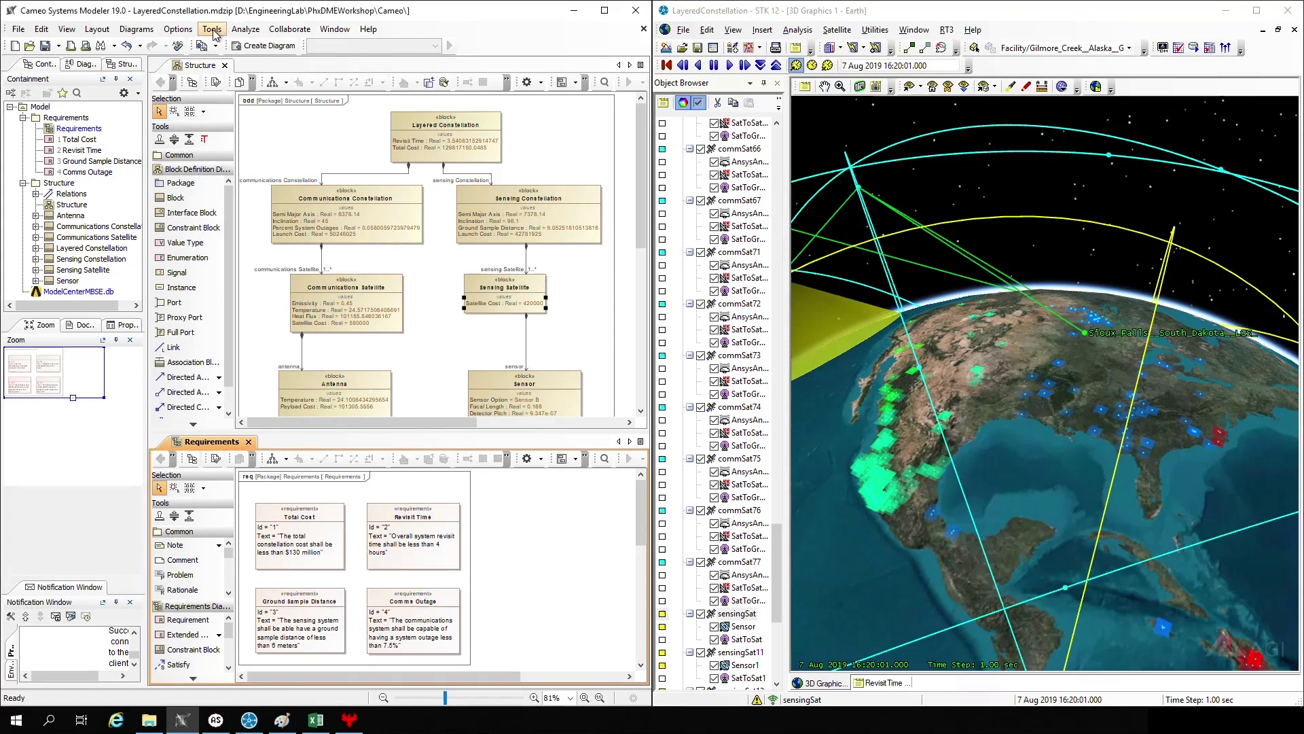
{"action": "left_click", "coordinate": [212, 29]}
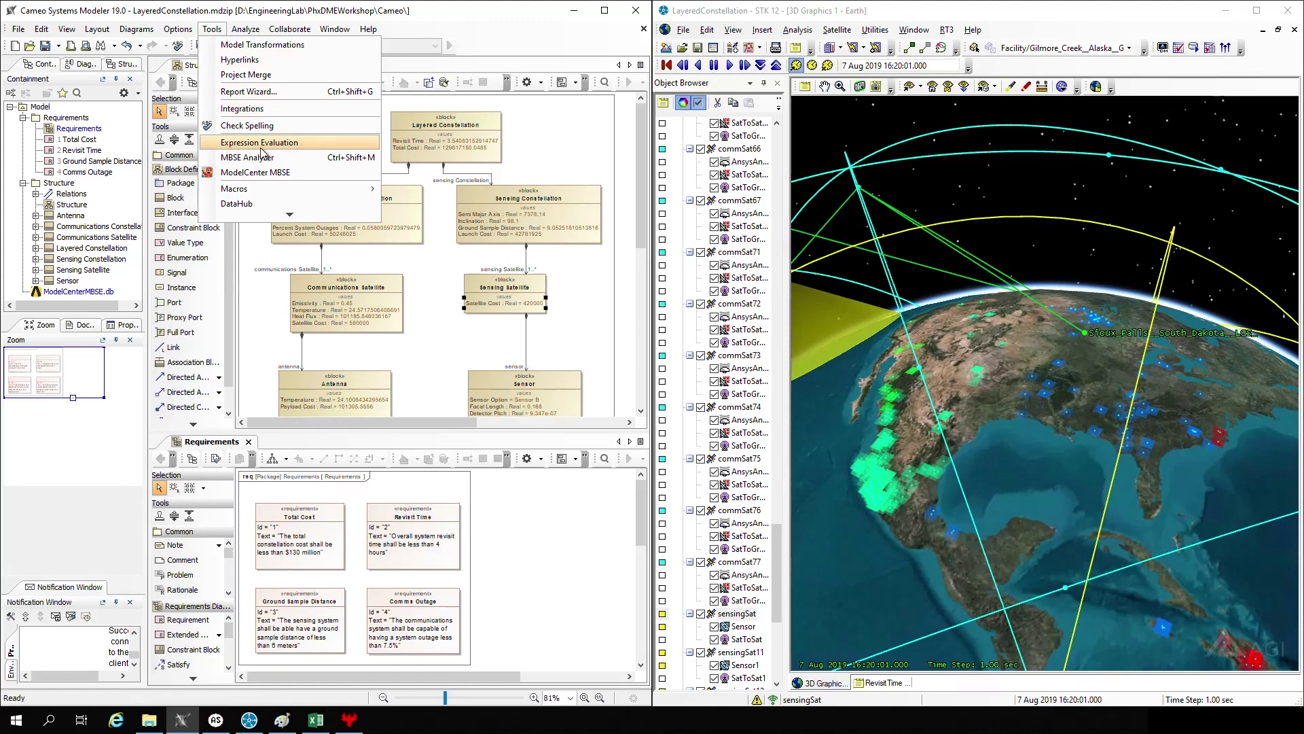
{"action": "left_click", "coordinate": [262, 171]}
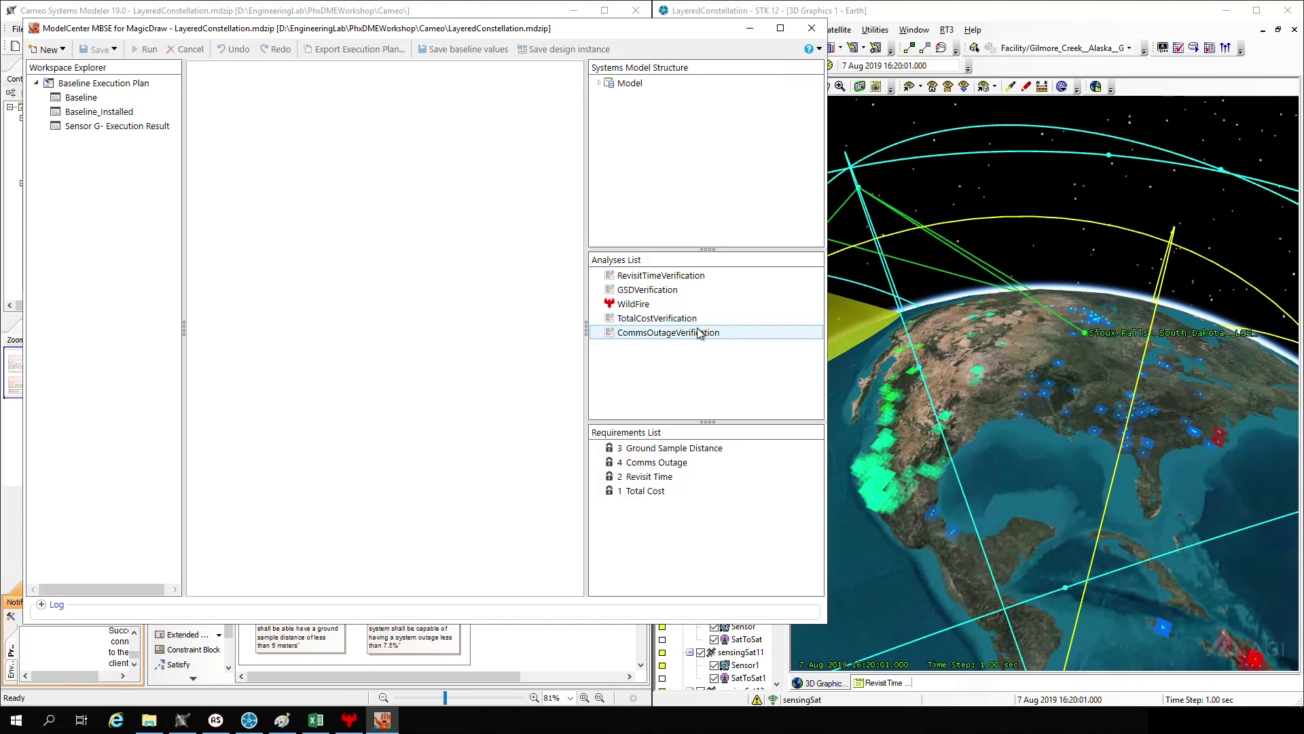
{"action": "left_click", "coordinate": [637, 303]}
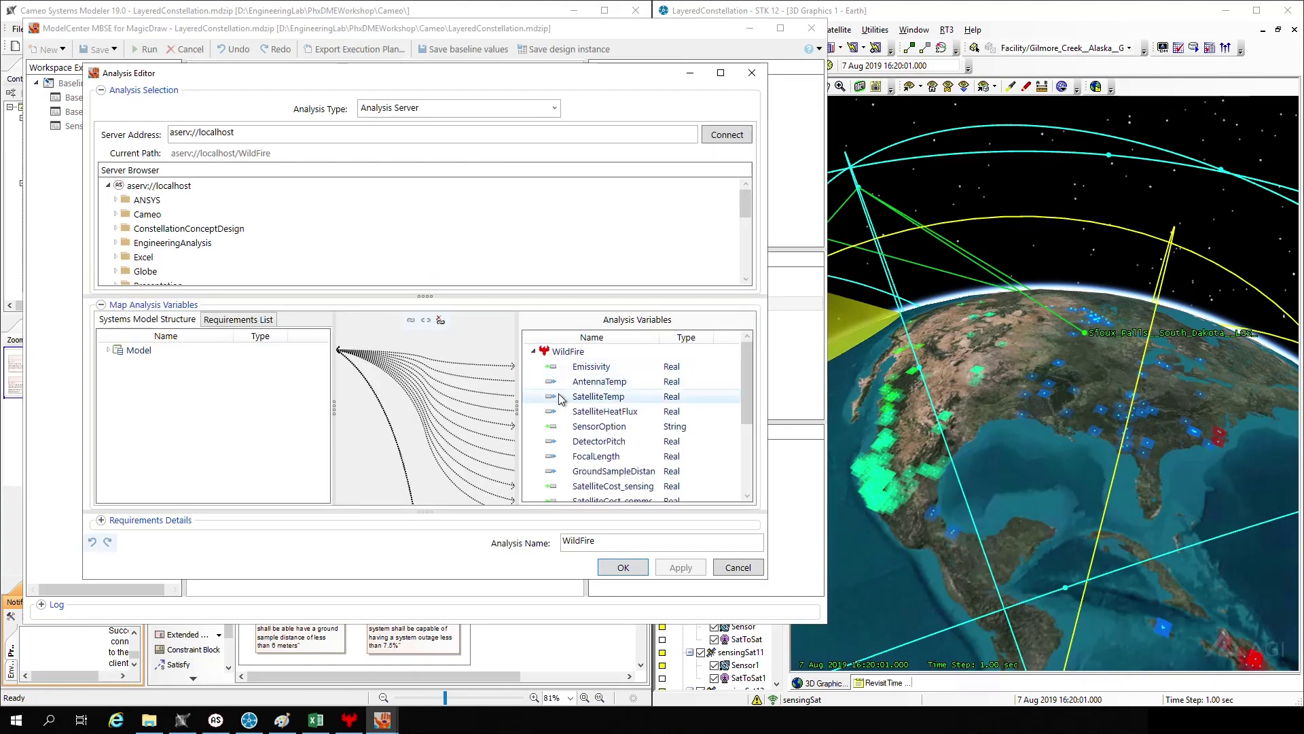
{"action": "left_click", "coordinate": [591, 366]}
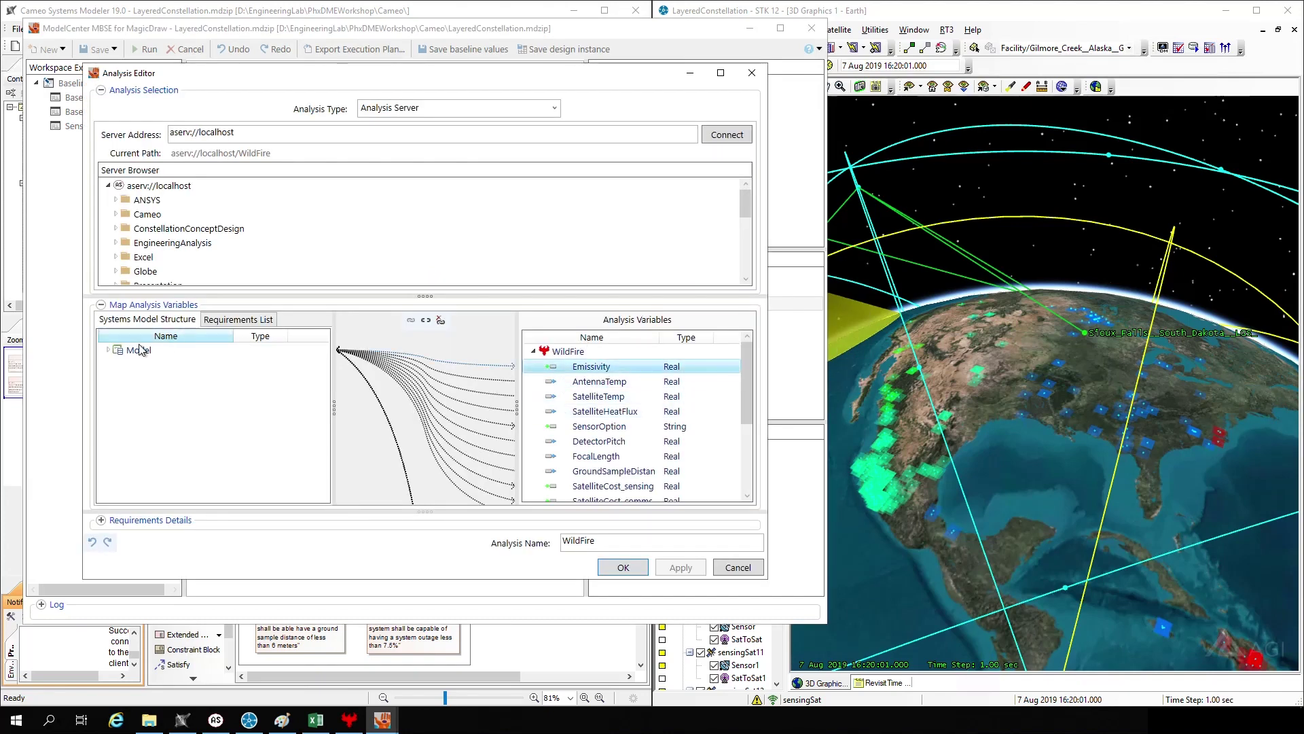
{"action": "left_click", "coordinate": [109, 350]}
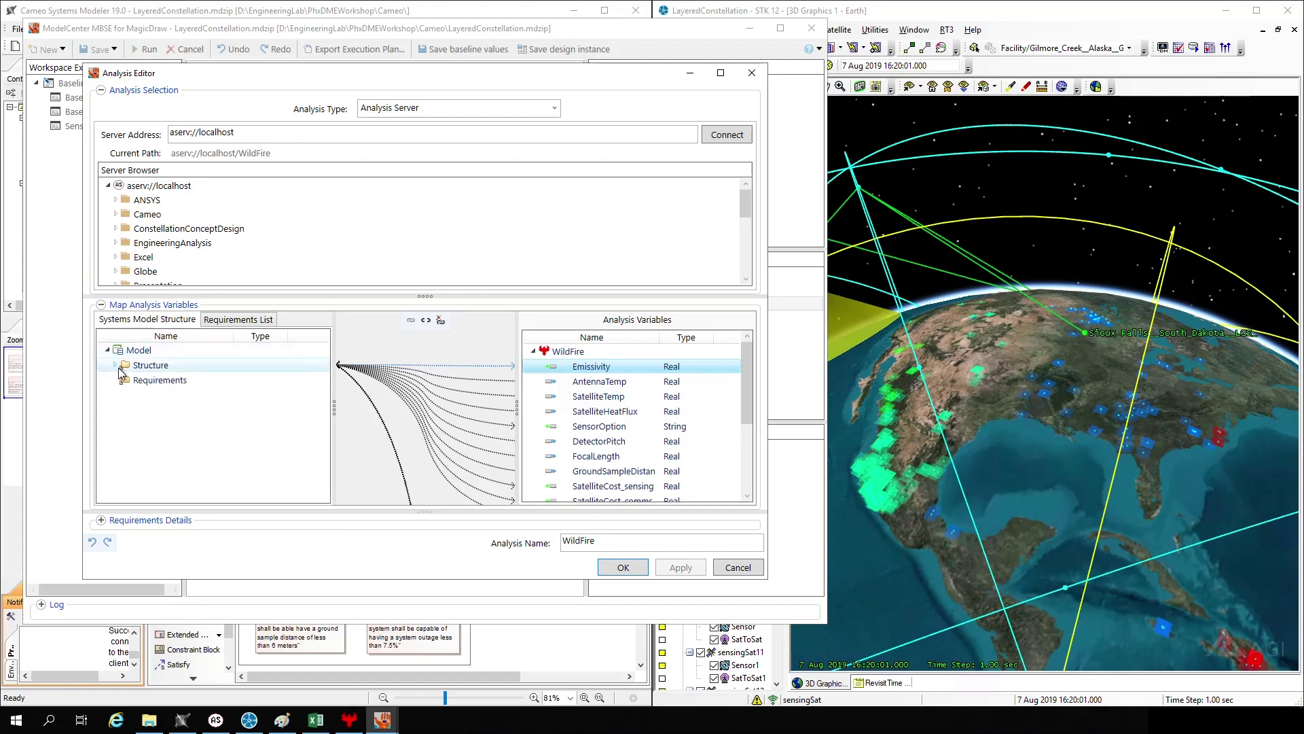
{"action": "left_click", "coordinate": [117, 366]}
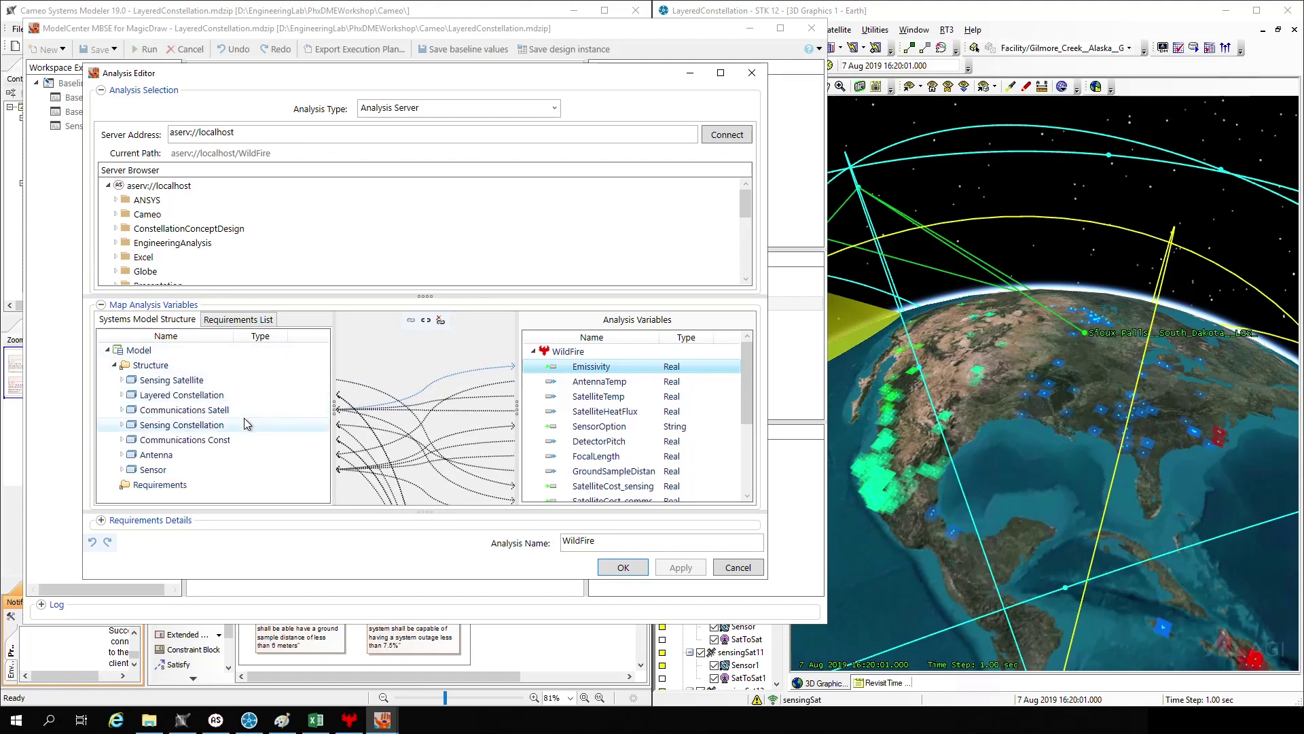
{"action": "left_click", "coordinate": [752, 571]}
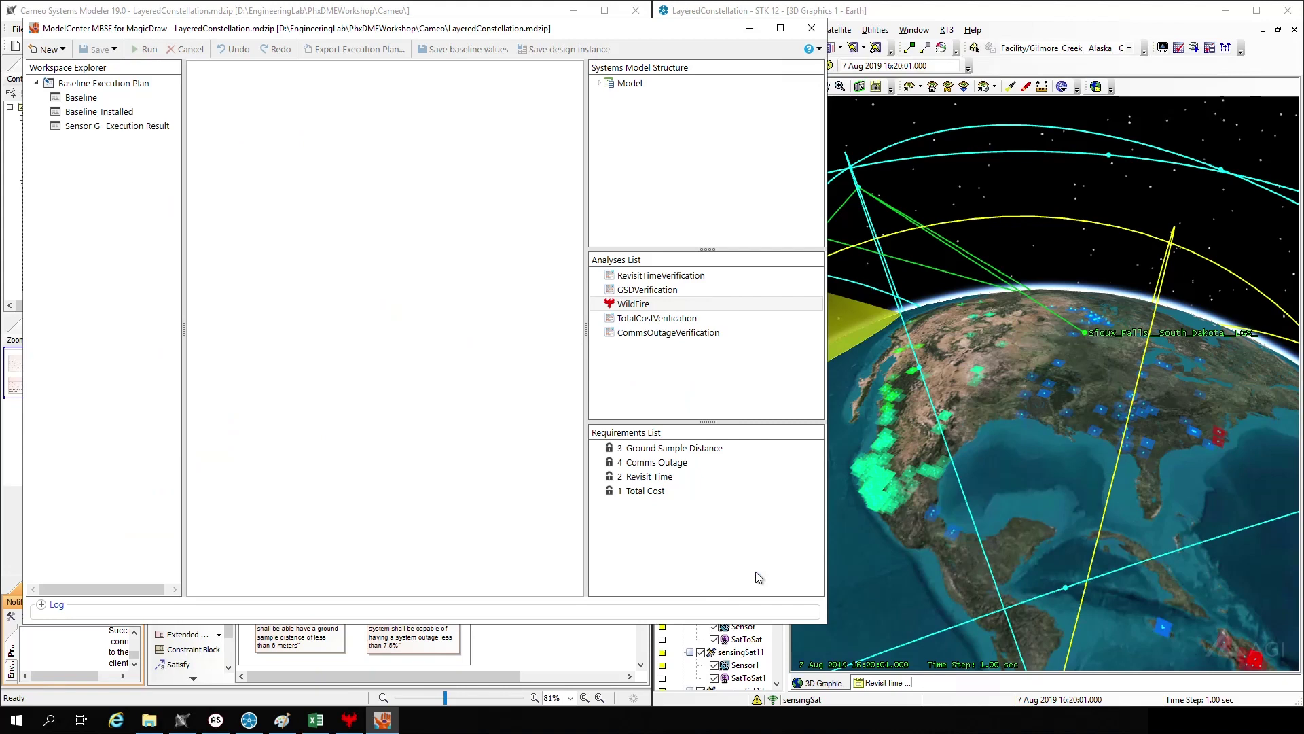
{"action": "double_click", "coordinate": [661, 448]}
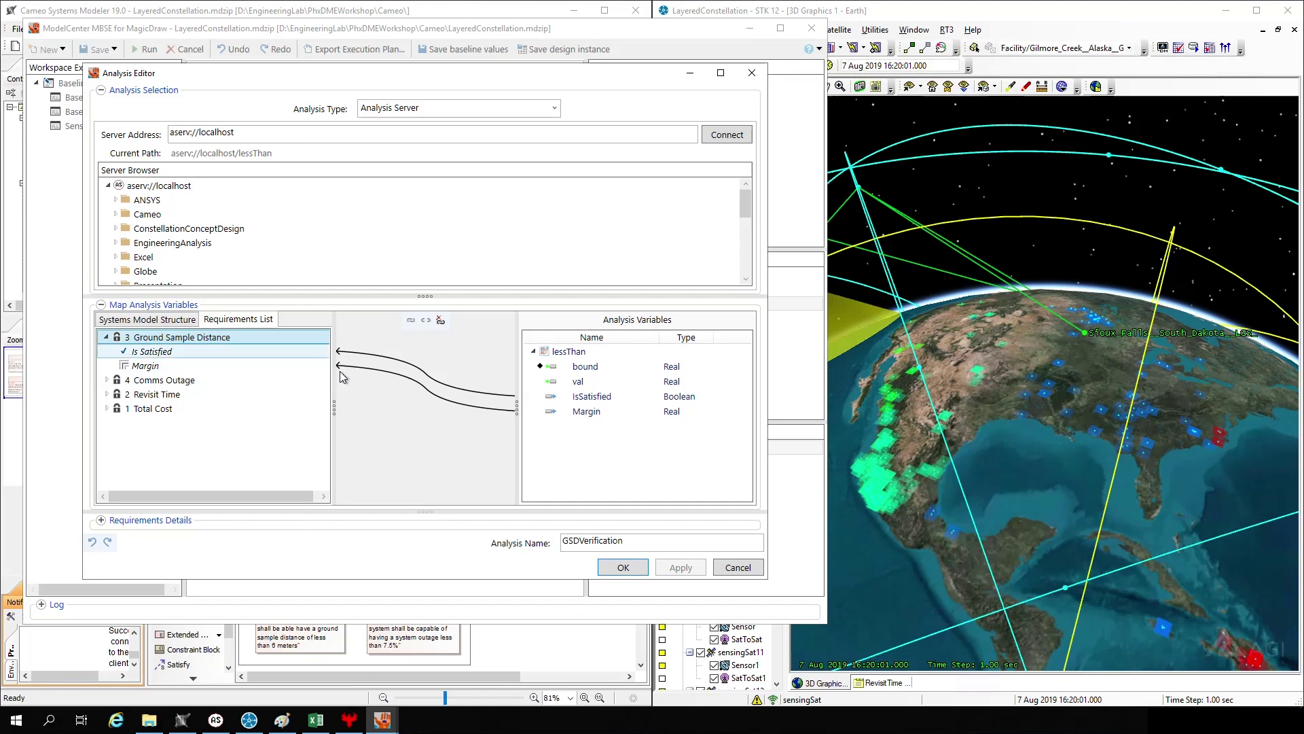
{"action": "left_click", "coordinate": [586, 396]}
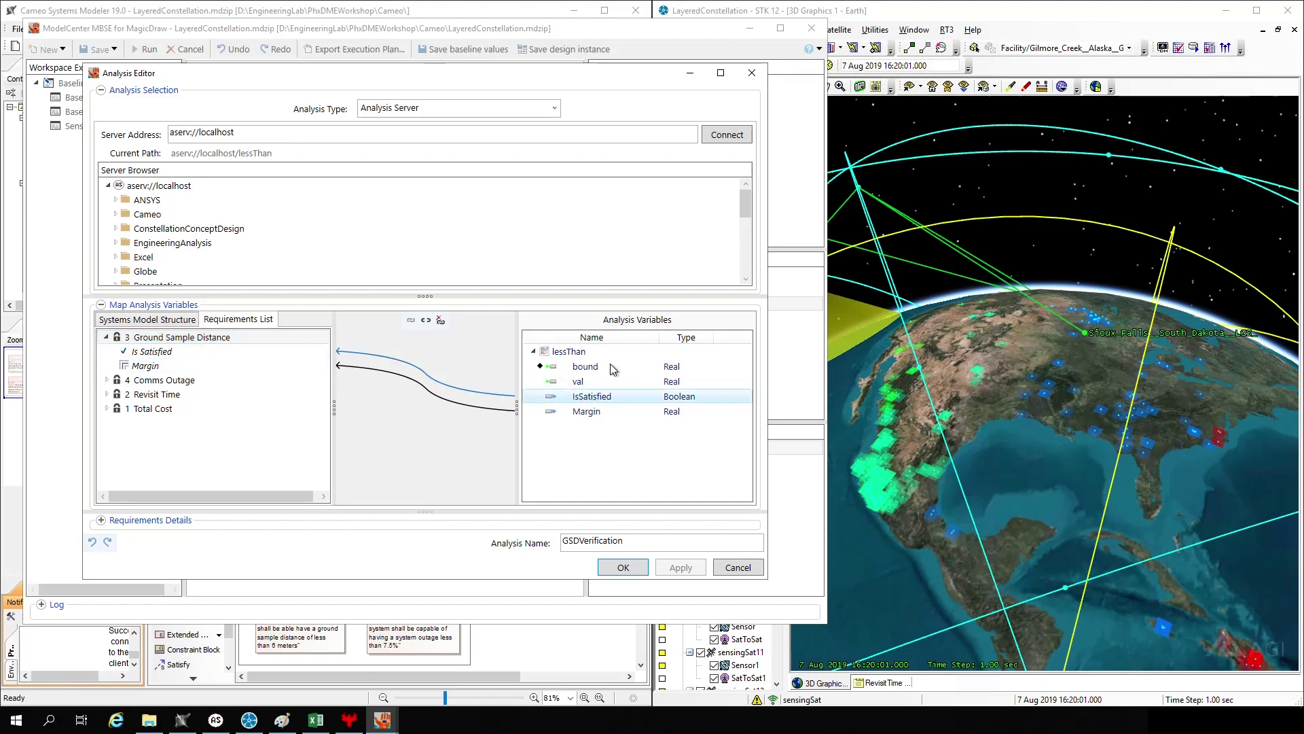
{"action": "left_click", "coordinate": [148, 319]}
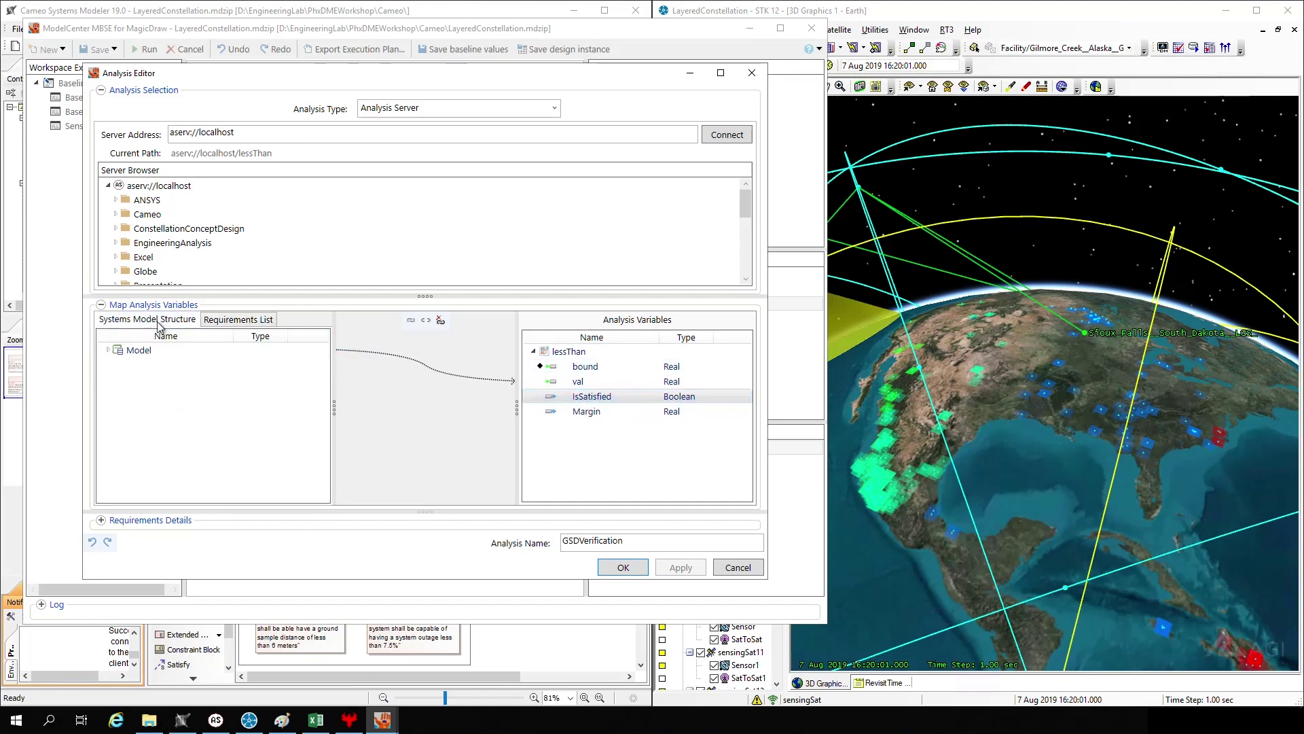
{"action": "left_click", "coordinate": [106, 350]}
{"action": "left_click", "coordinate": [114, 365]}
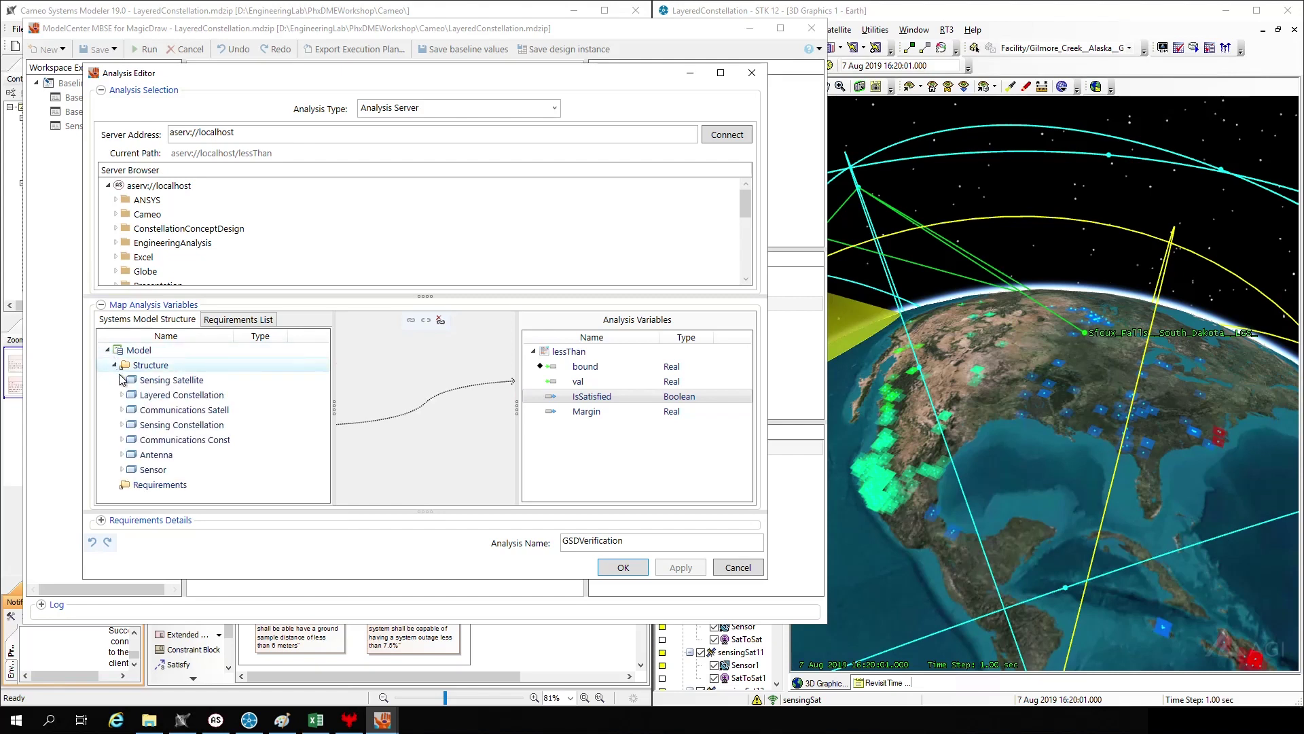
{"action": "left_click", "coordinate": [122, 425]}
{"action": "scroll", "coordinate": [203, 448], "scroll_direction": "down", "scroll_amount": 1}
{"action": "left_click", "coordinate": [205, 457]}
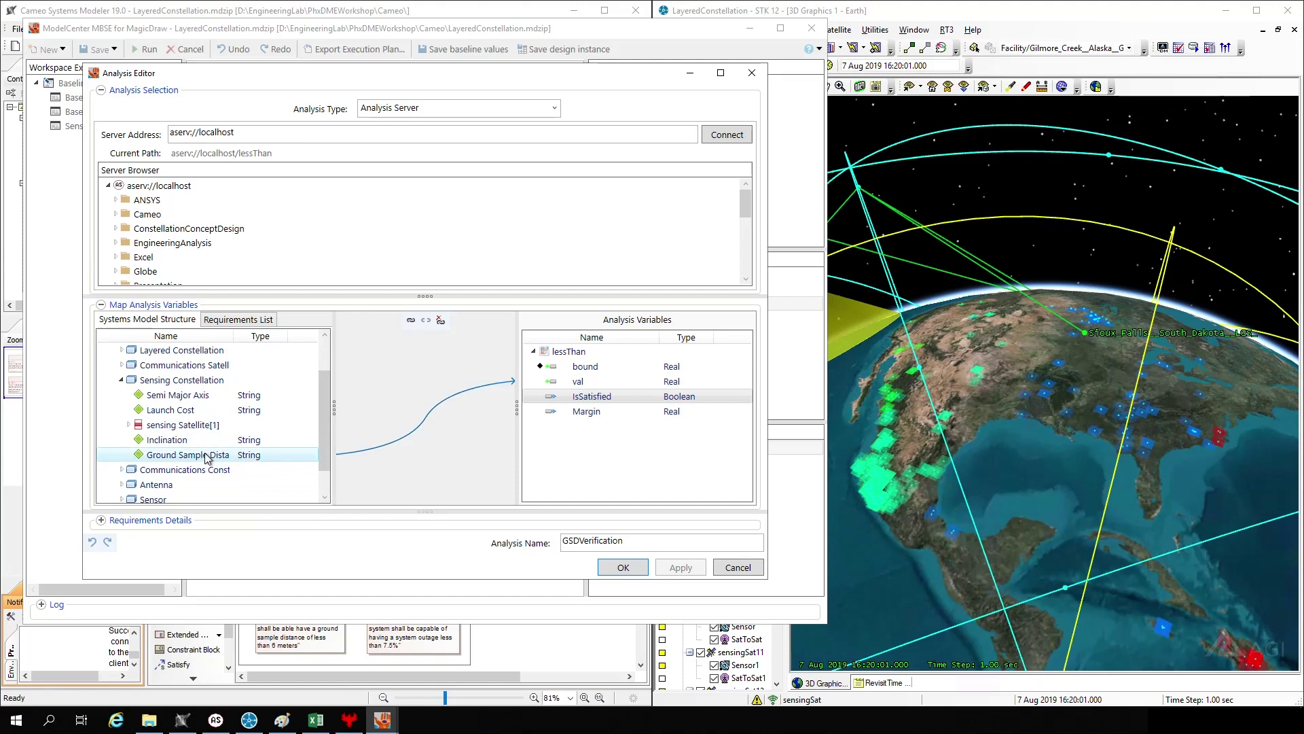
{"action": "left_click", "coordinate": [736, 569]}
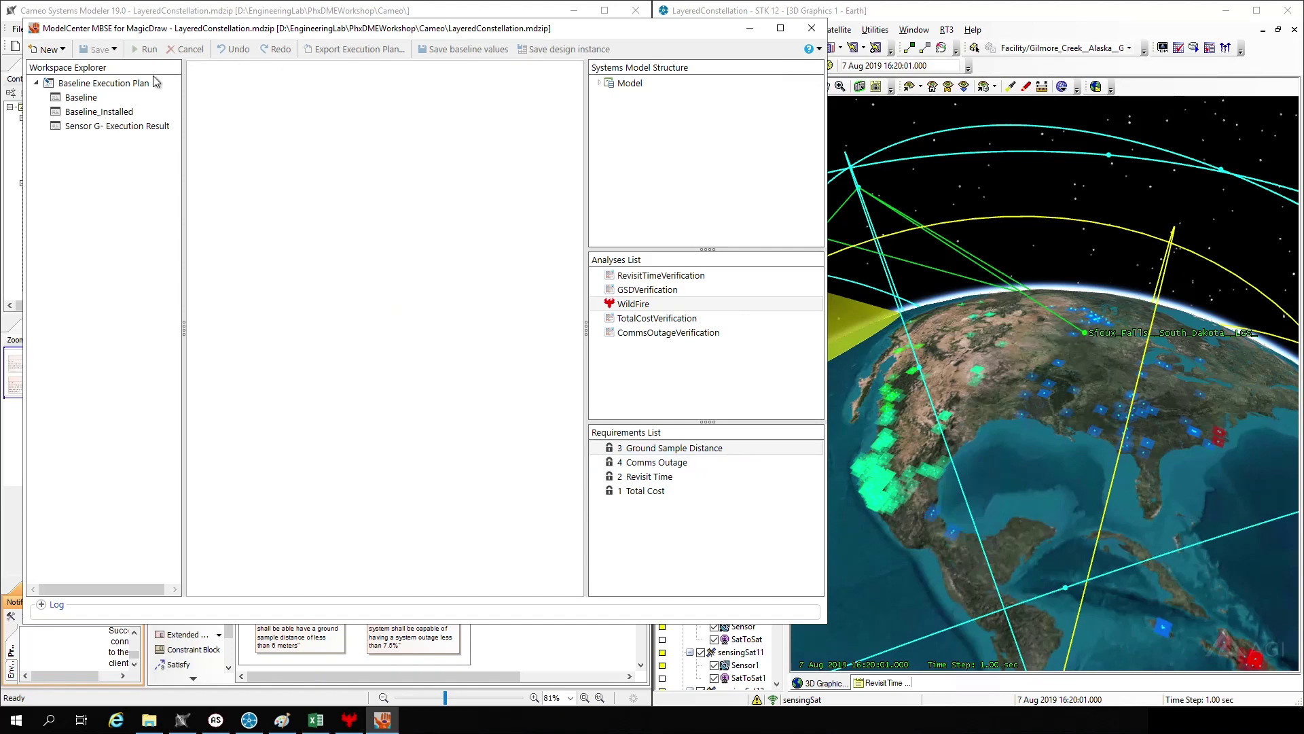
Open the Baseline Execution Plan, change Sensor Option from Sensor B to Sensor E, and run it
{"action": "left_click", "coordinate": [131, 84]}
{"action": "double_click", "coordinate": [131, 85]}
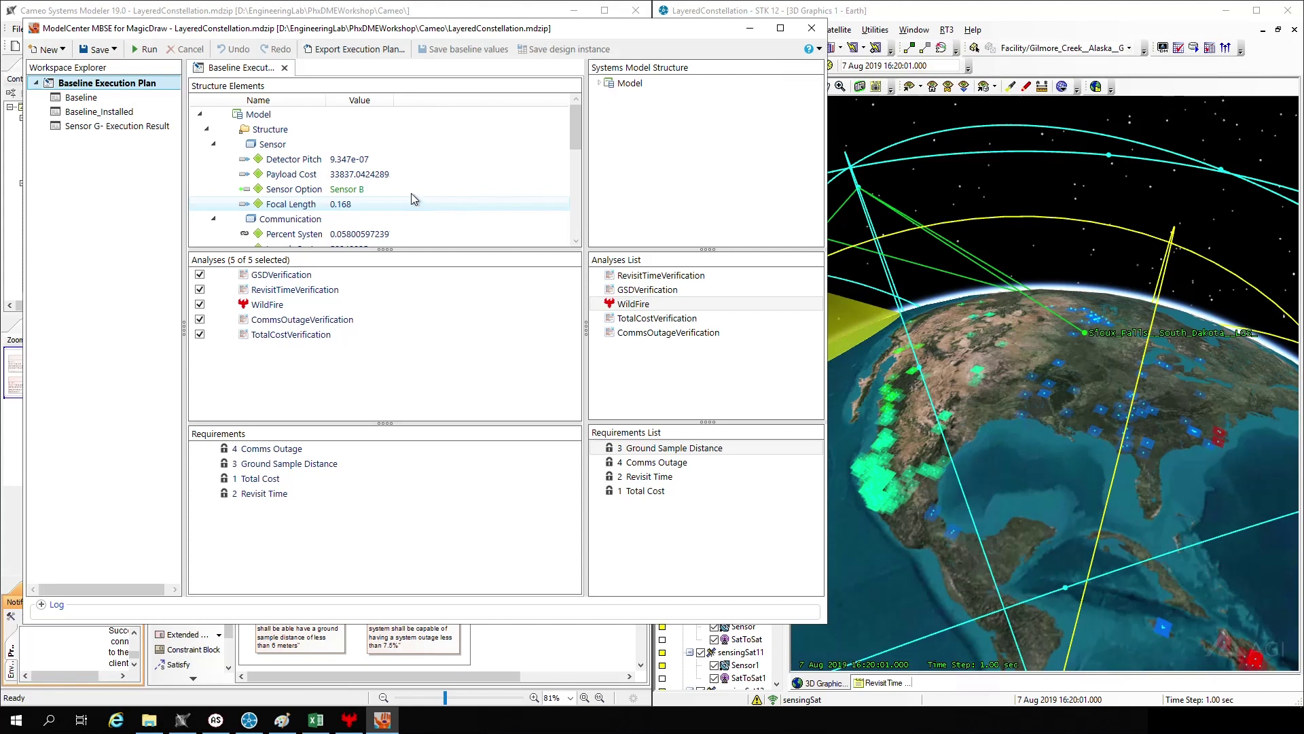
{"action": "left_click", "coordinate": [368, 189]}
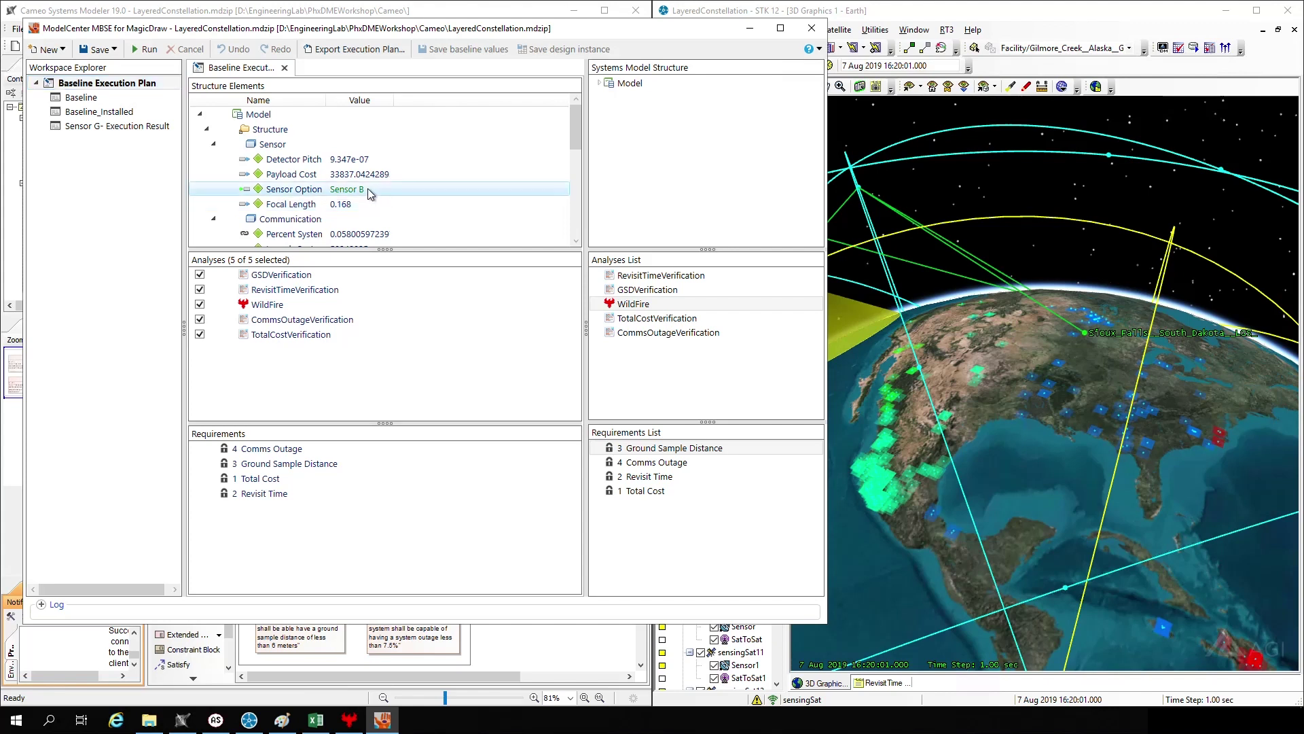
{"action": "left_click", "coordinate": [368, 189]}
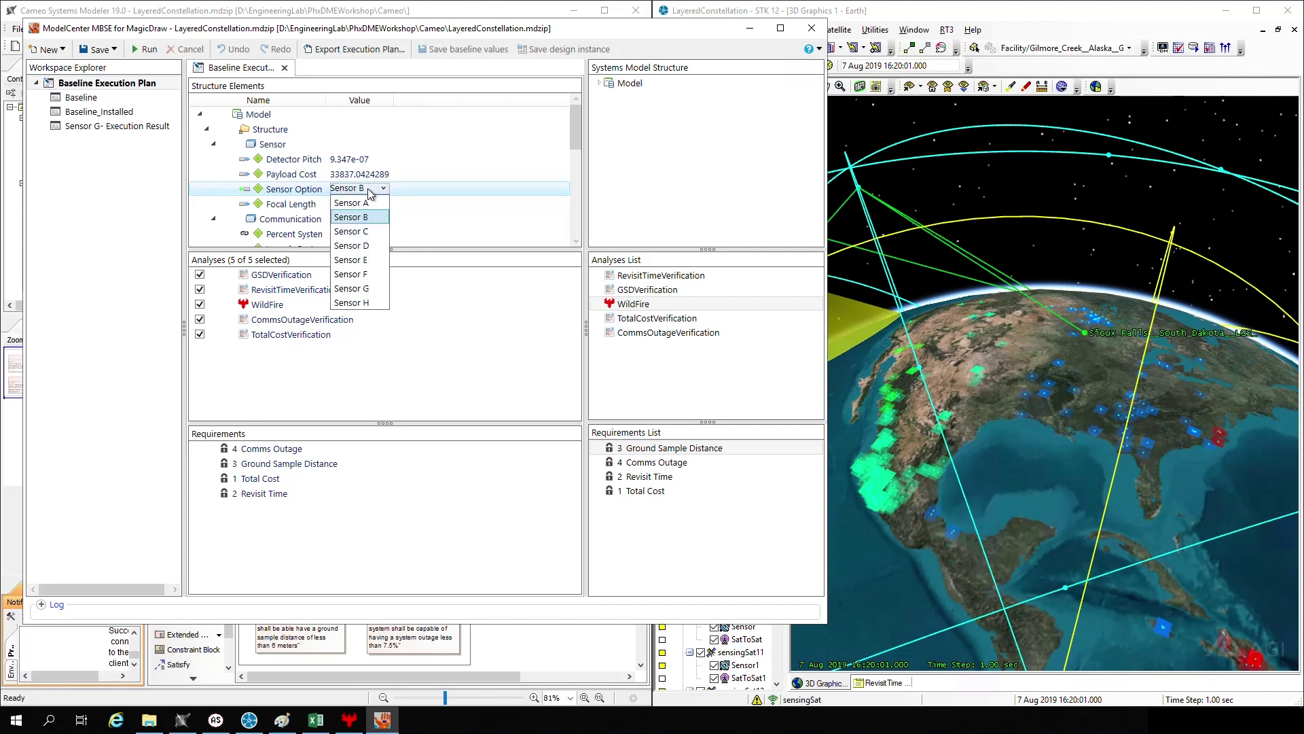
{"action": "left_click", "coordinate": [365, 261]}
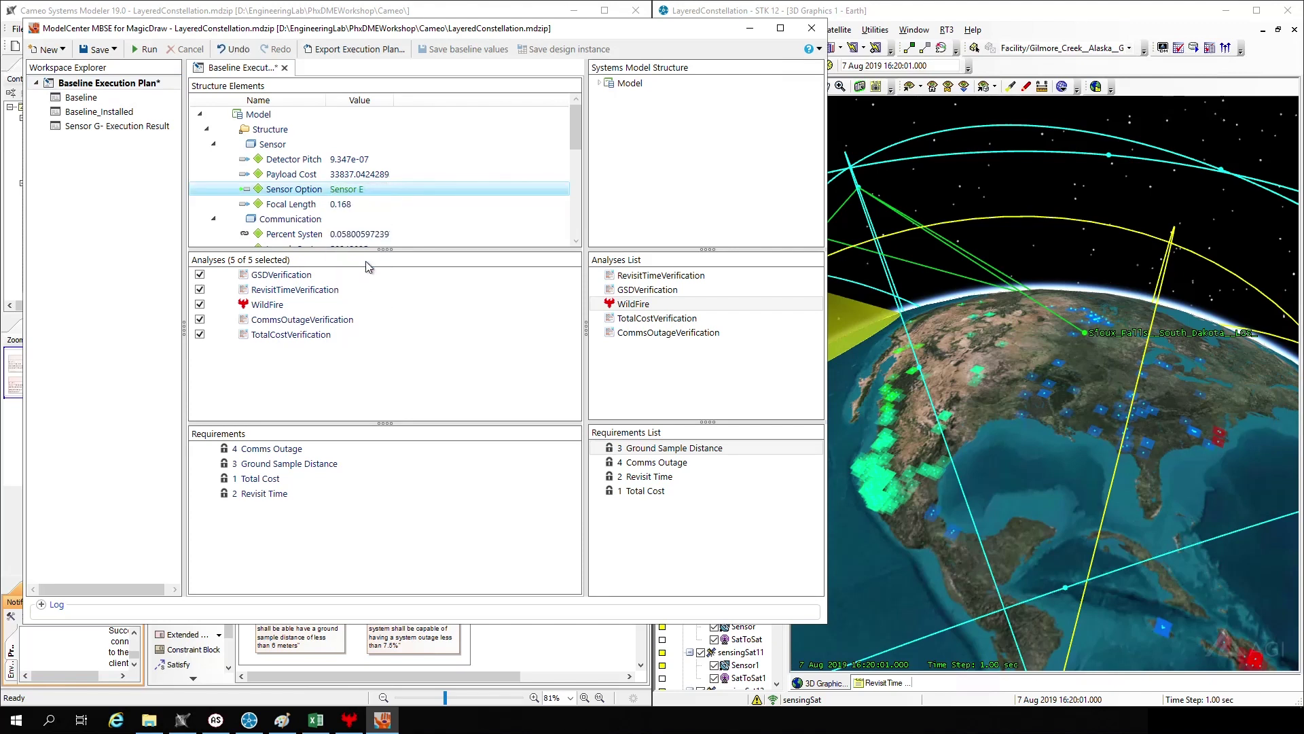
{"action": "left_click", "coordinate": [145, 49]}
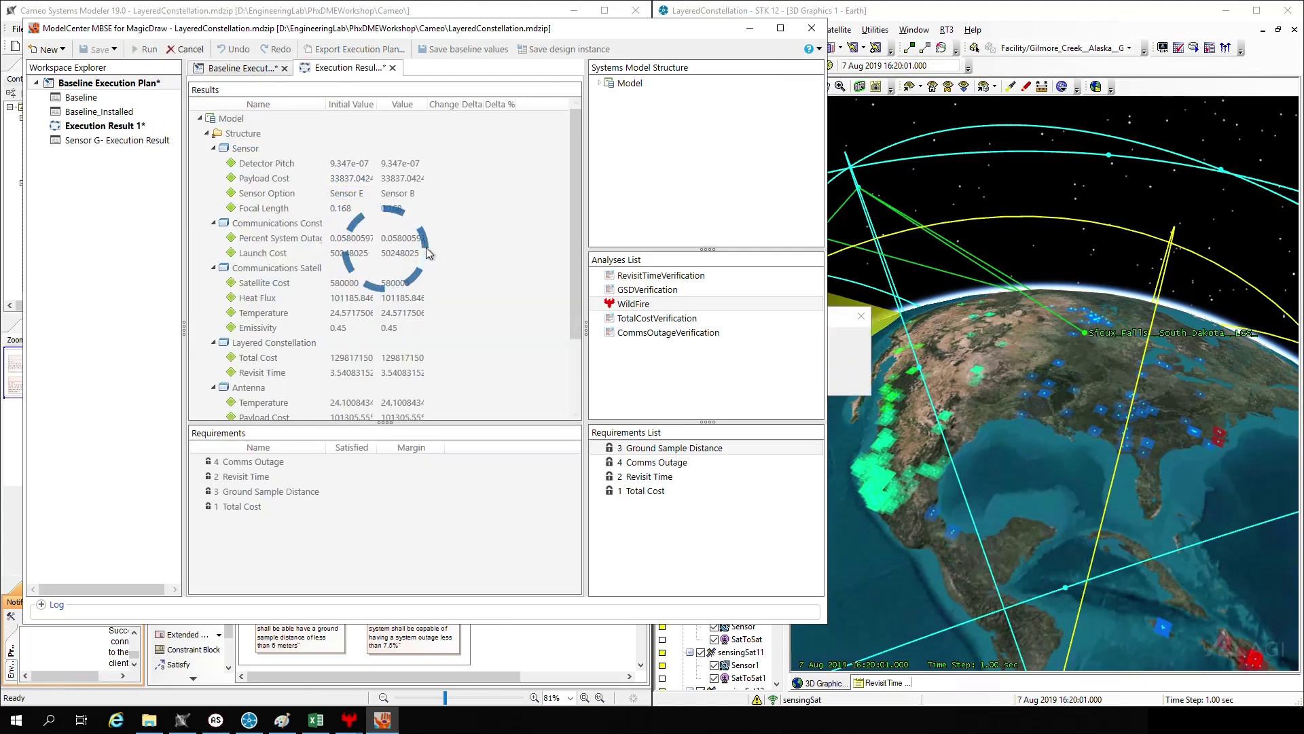